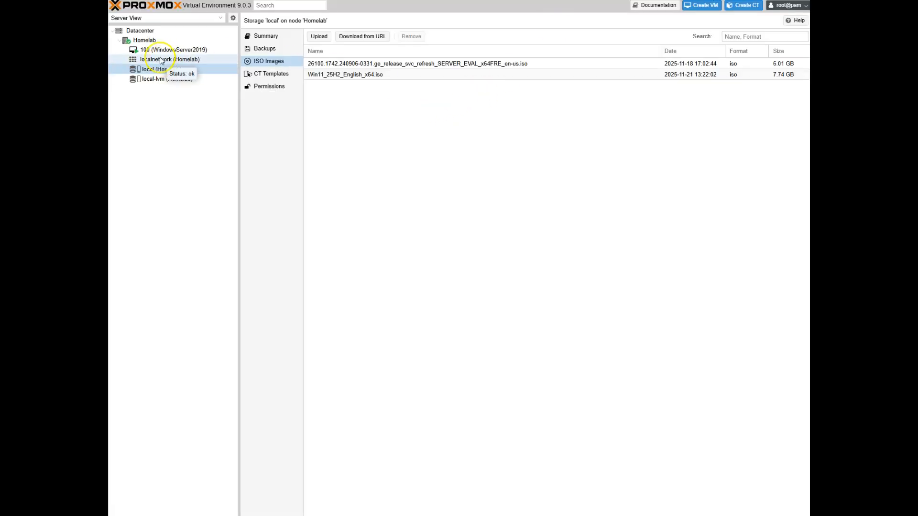
Select the Homelab node in the Server View tree to show its network interfaces
click(146, 41)
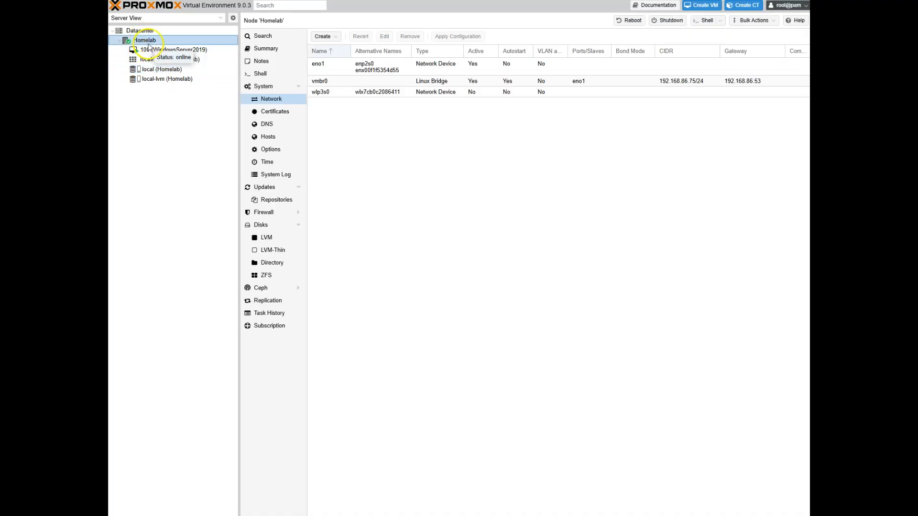
Start a new VM with ID 101 named Windows11Computer and continue to the OS settings
click(701, 6)
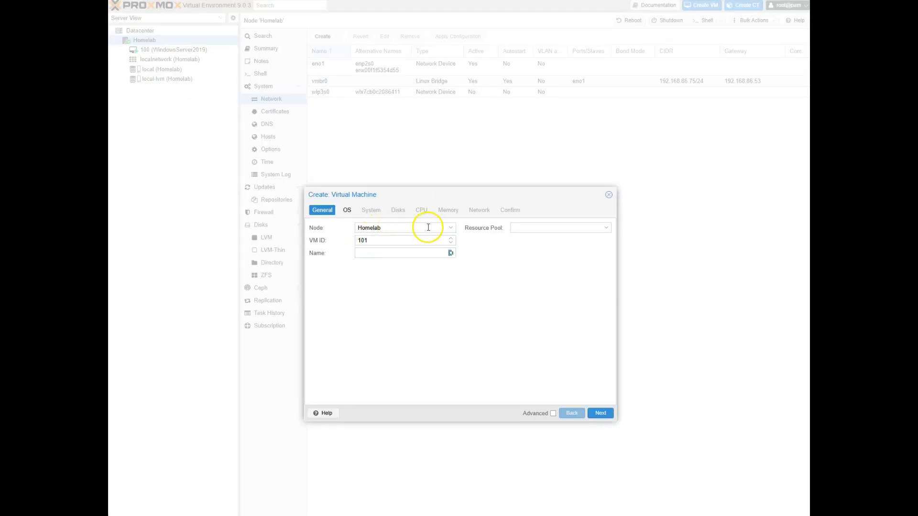
click(605, 228)
click(385, 254)
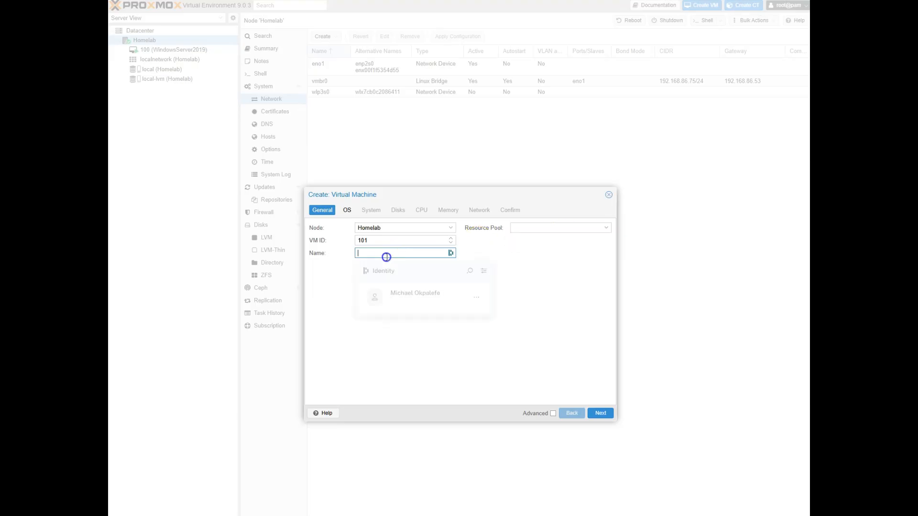
click(387, 257)
text(Windows 11 Computer)
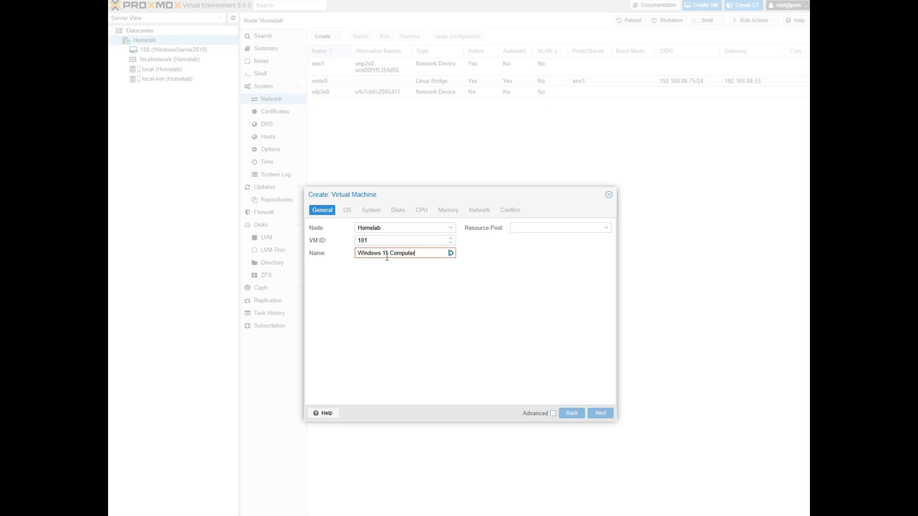
click(455, 323)
click(377, 287)
click(390, 253)
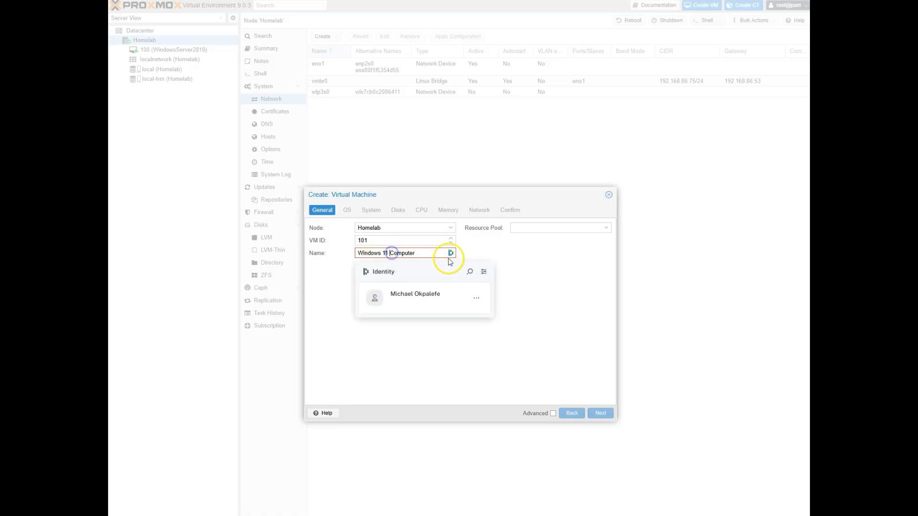
key(BackSpace)
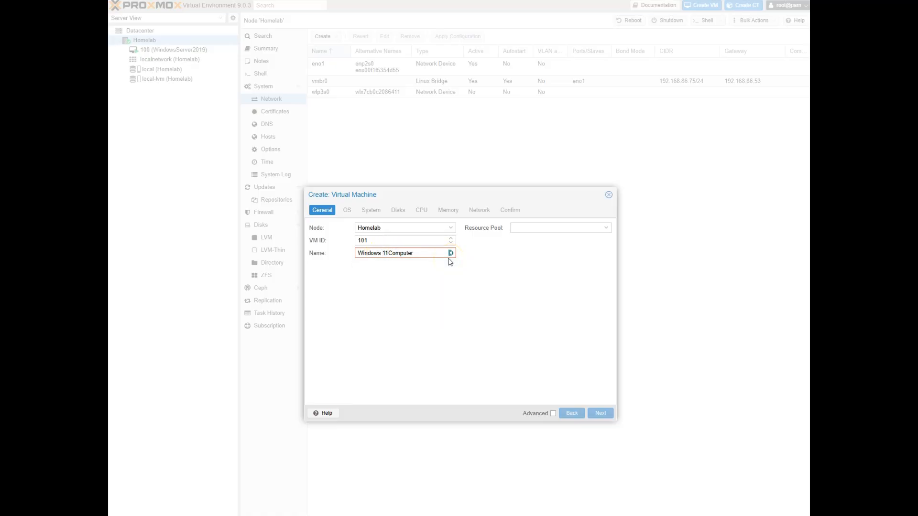
key(BackSpace)
click(608, 419)
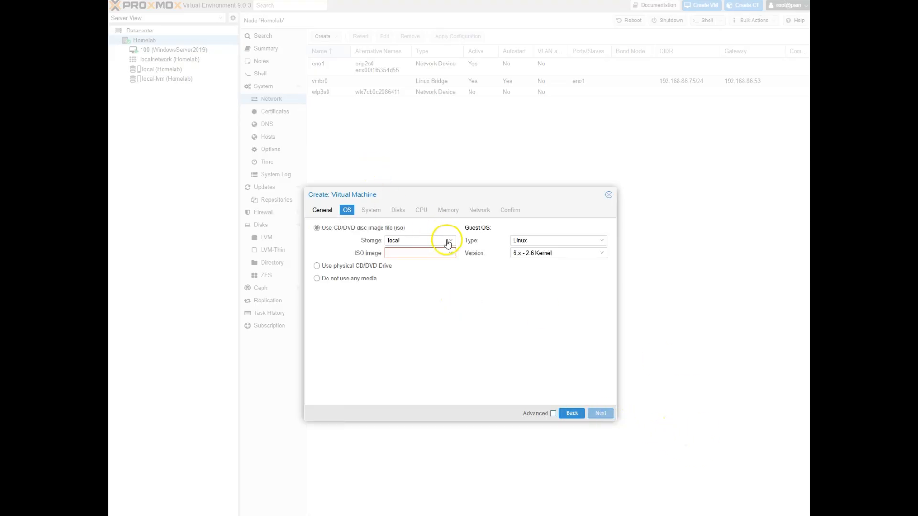
Set the guest OS to Microsoft Windows 11/2022/2025 with the Win11_25H2_English_x64.iso image
click(579, 240)
click(563, 262)
click(548, 254)
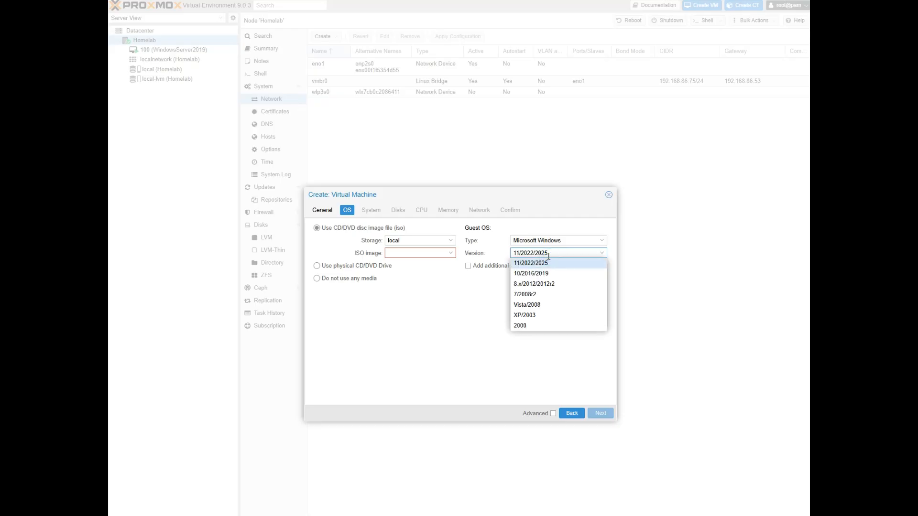
click(411, 253)
click(422, 289)
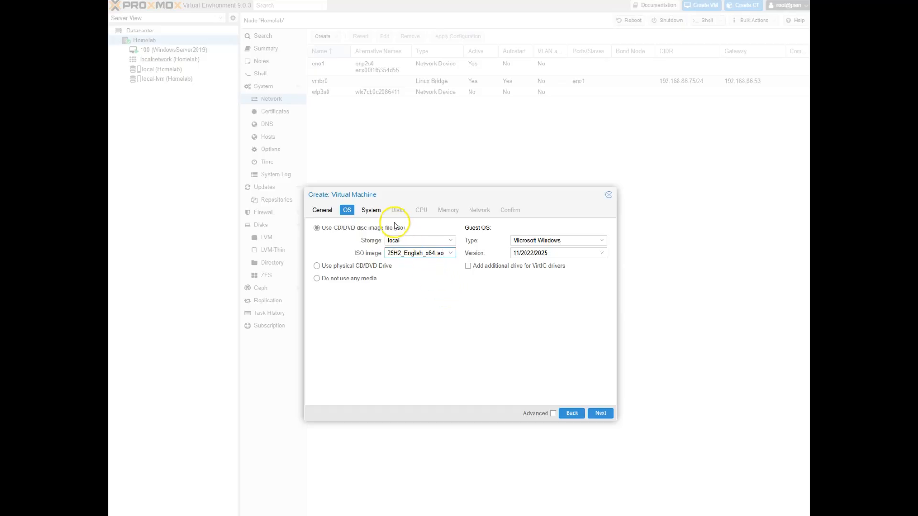
Put the TPM state and EFI disk on local-lvm storage
click(601, 414)
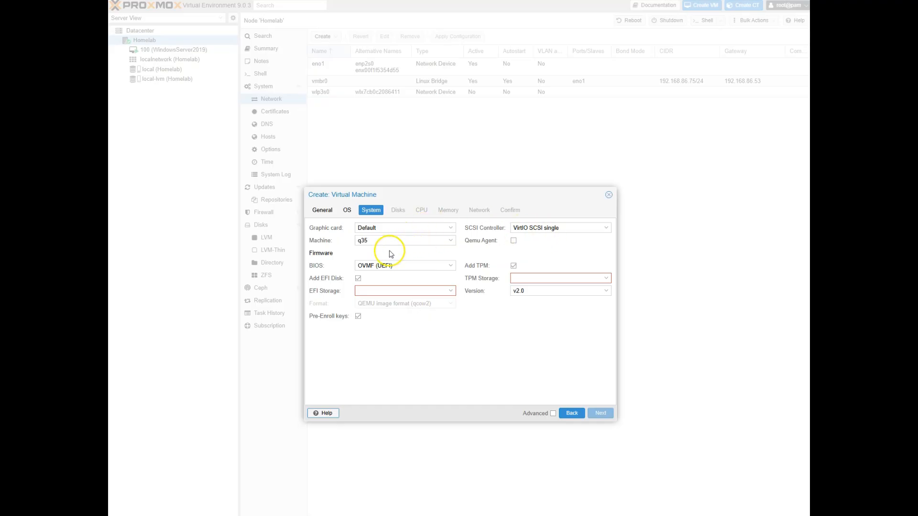
click(550, 278)
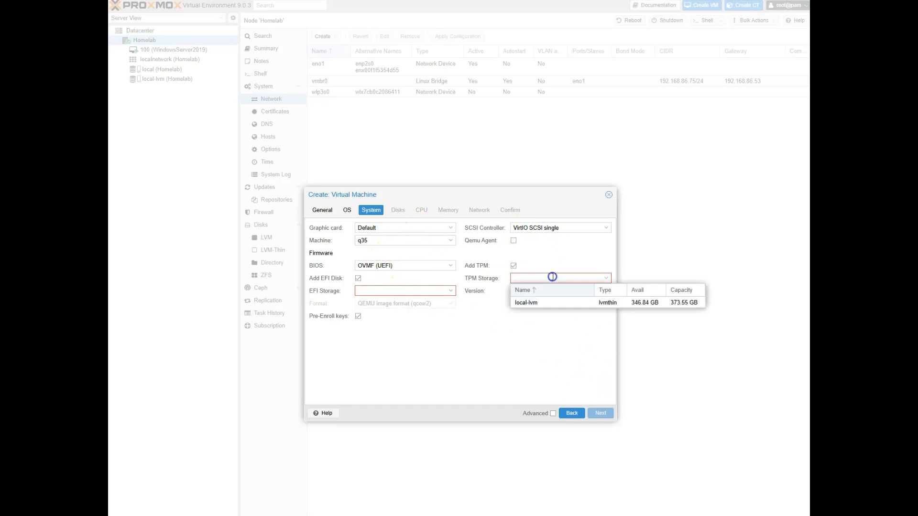
click(560, 304)
click(375, 291)
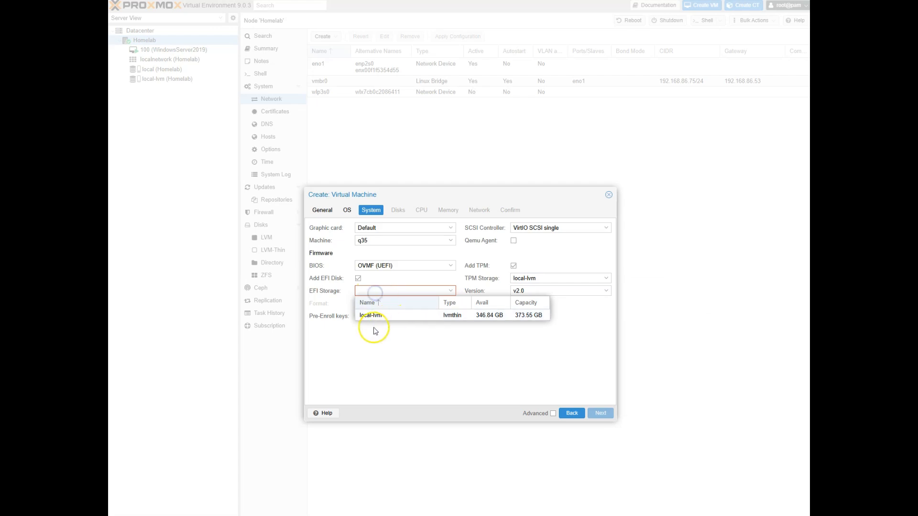
click(385, 317)
click(601, 413)
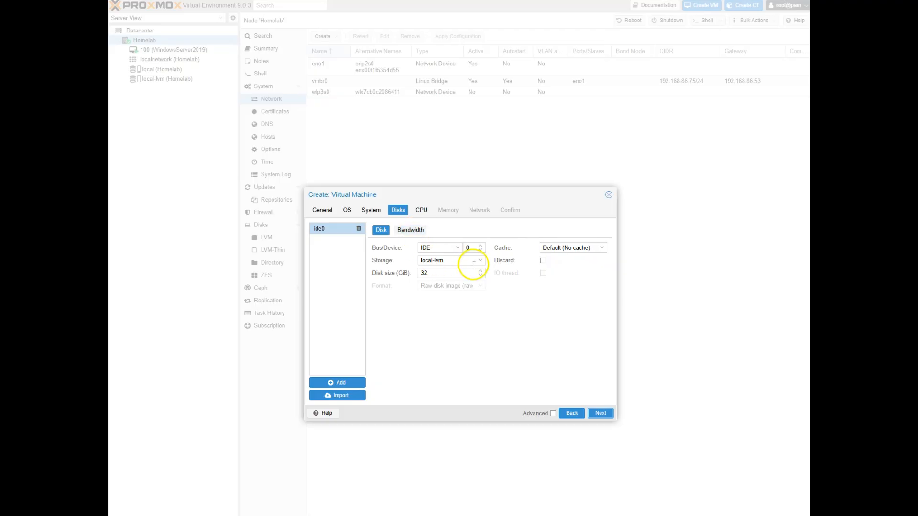
Give the VM a 32 GB disk, 2 CPU cores and 2000 MiB memory
double_click(463, 276)
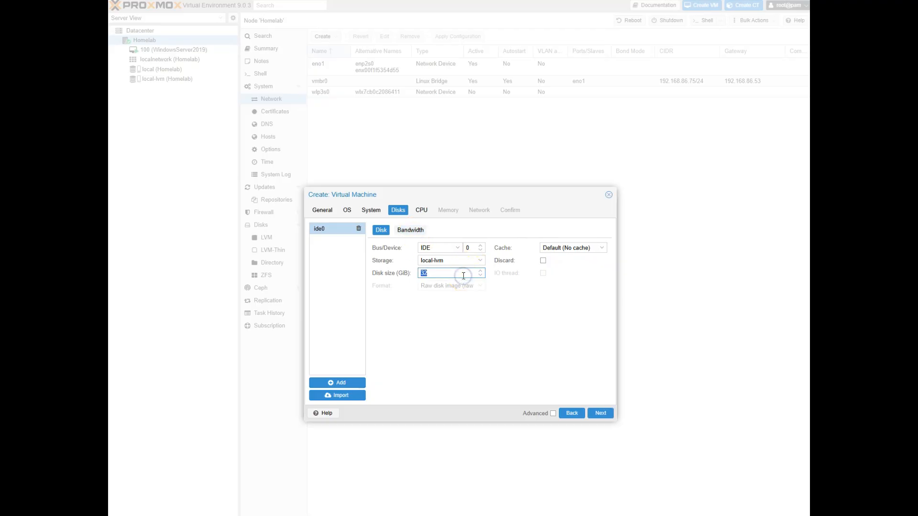
click(600, 413)
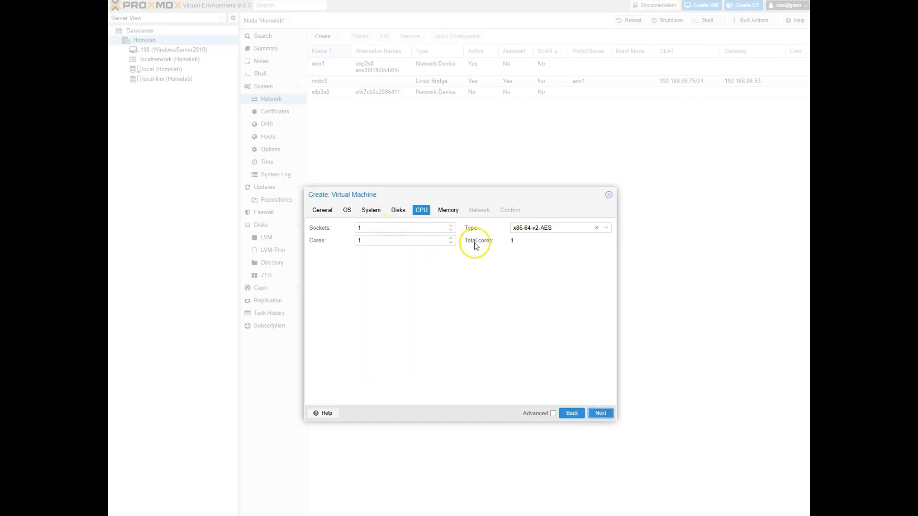
click(386, 243)
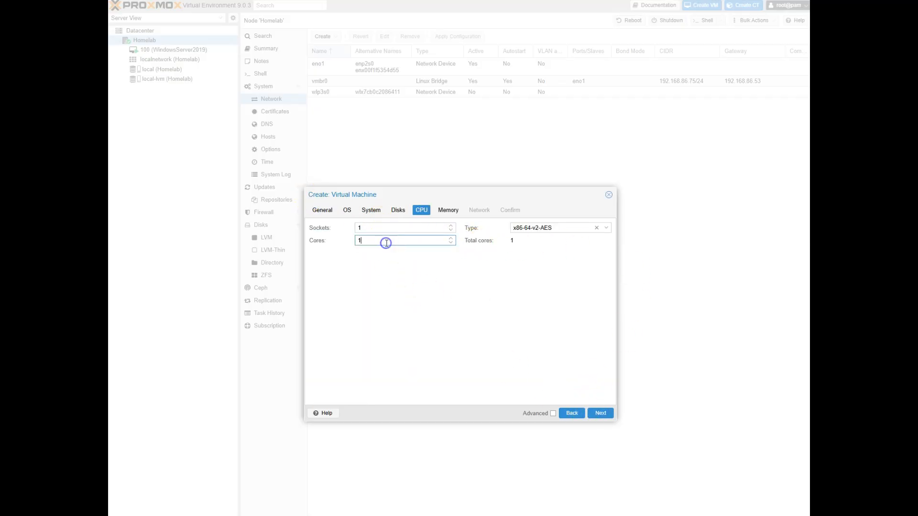
click(495, 320)
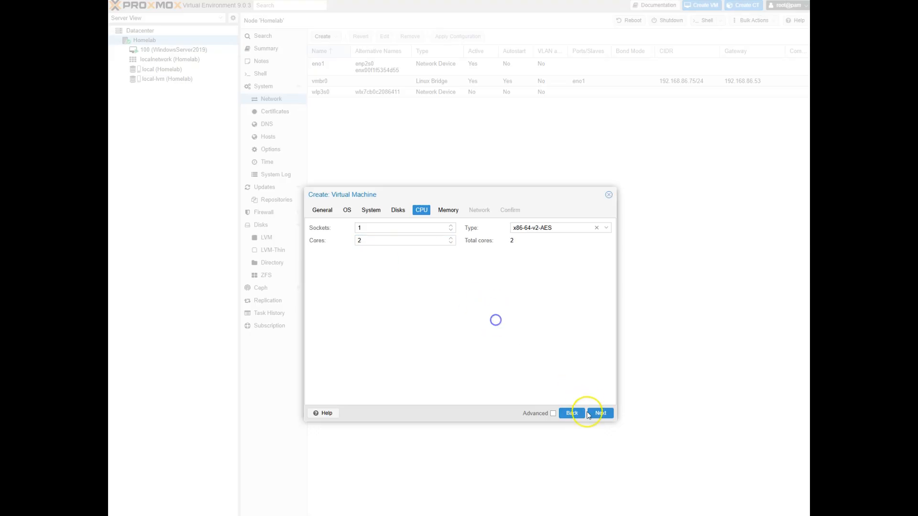
click(597, 413)
double_click(392, 228)
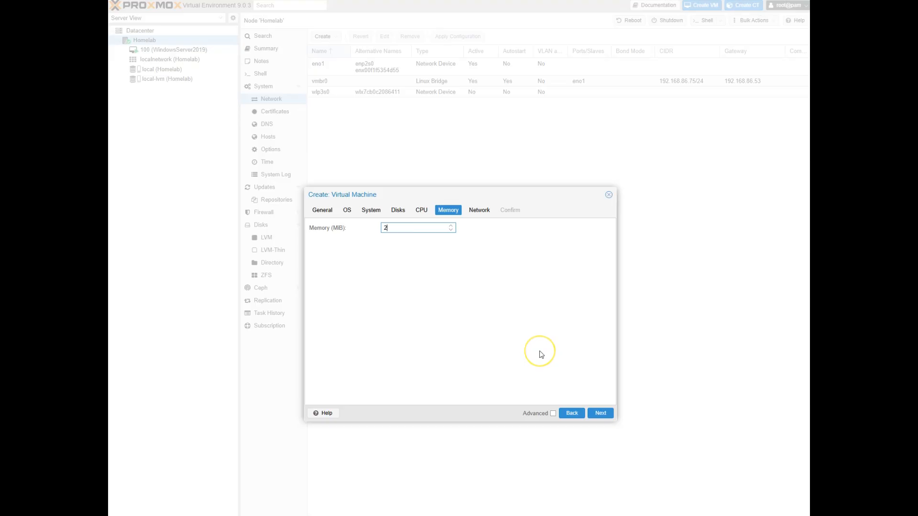
Keep bridge vmbr0 with the Intel E1000 adapter and create VM 101
click(601, 413)
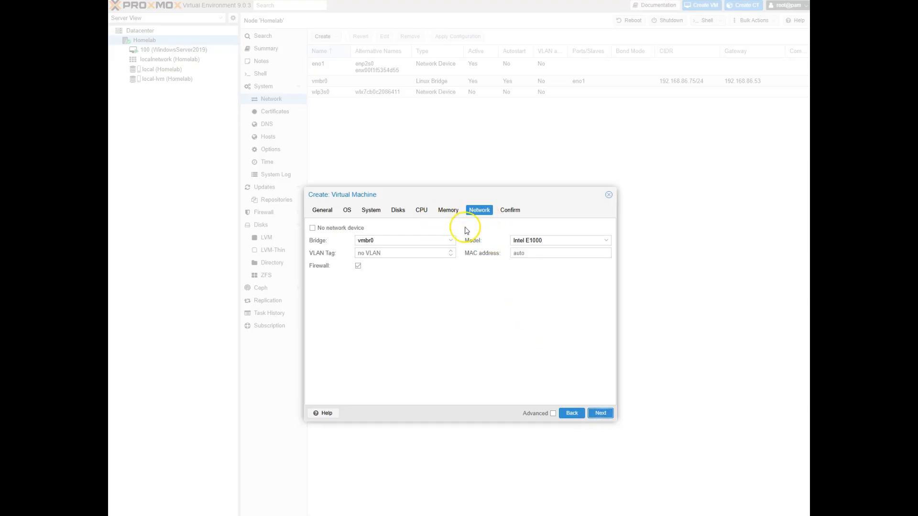
click(423, 242)
click(420, 240)
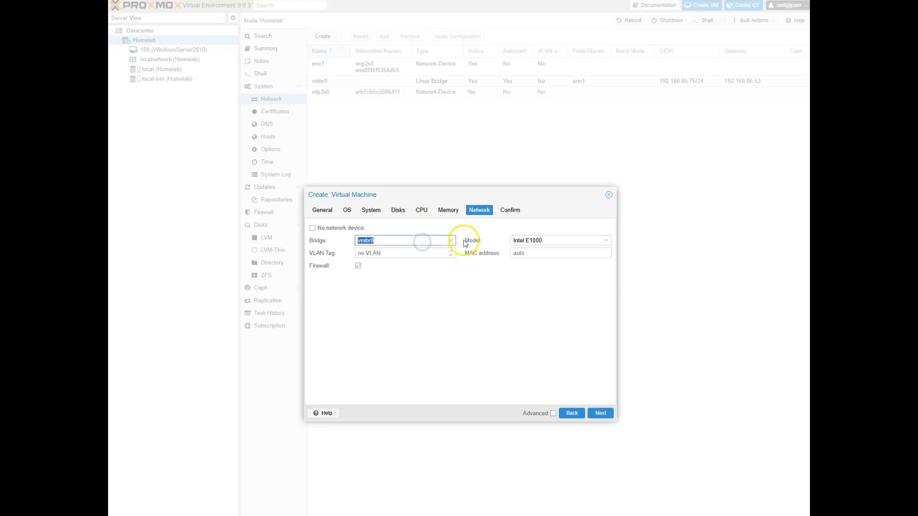
click(551, 242)
click(551, 242)
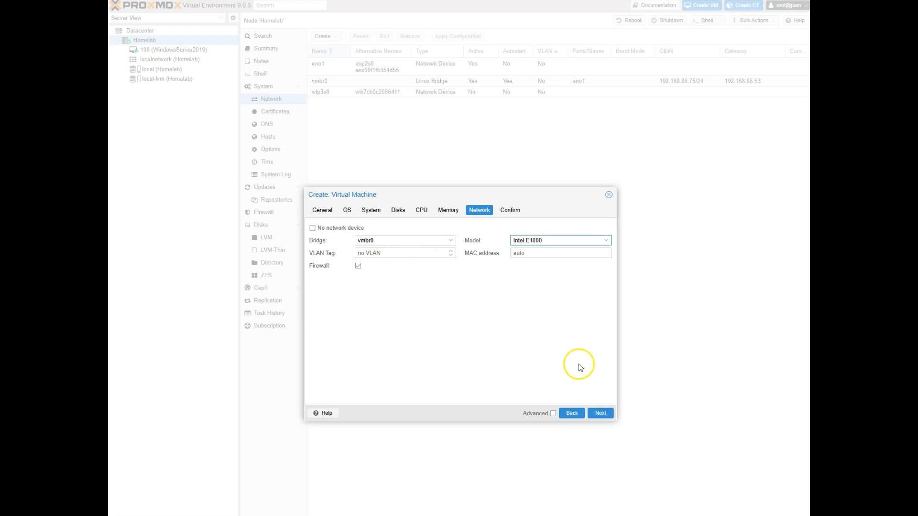
click(598, 415)
click(598, 414)
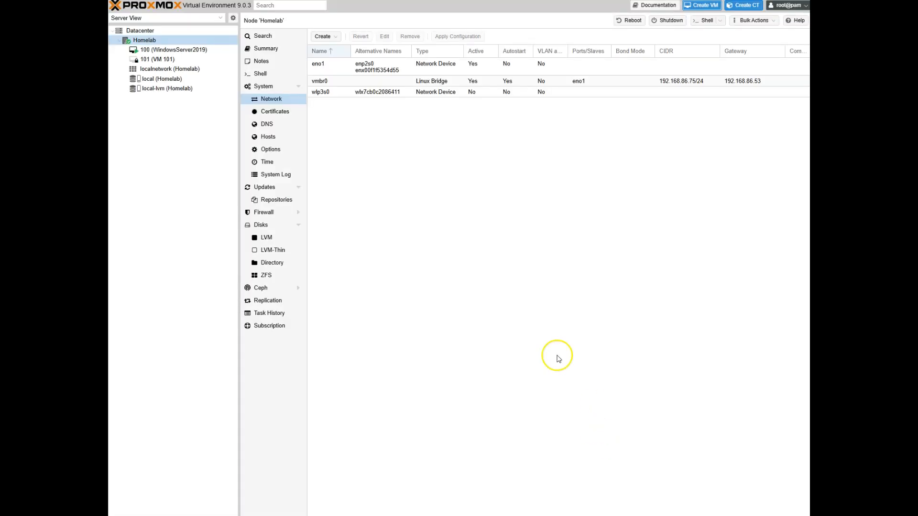
Power on VM 101, then show the special-keys panel in VM 100's console
click(167, 60)
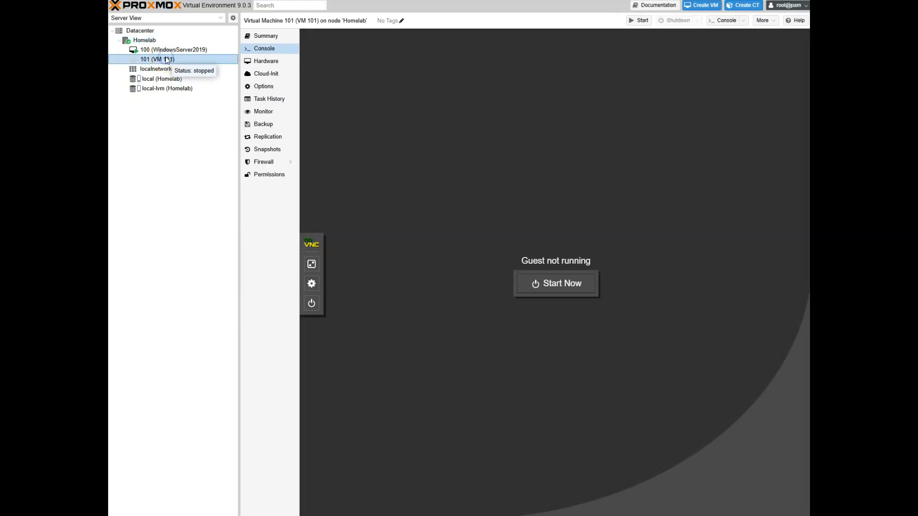
click(577, 281)
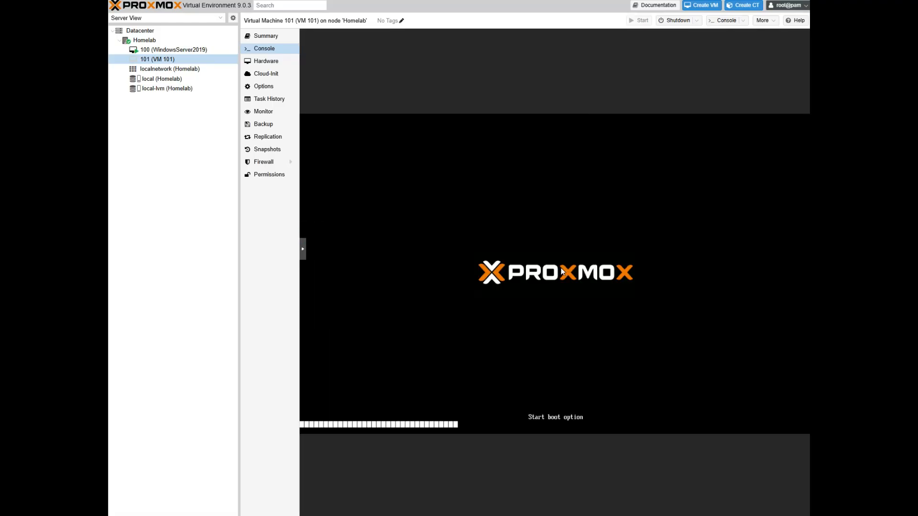
click(302, 249)
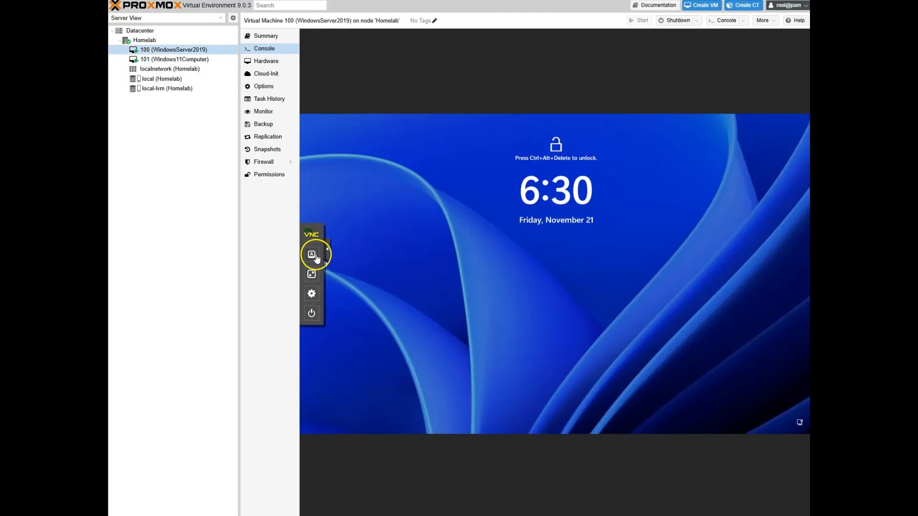
click(311, 255)
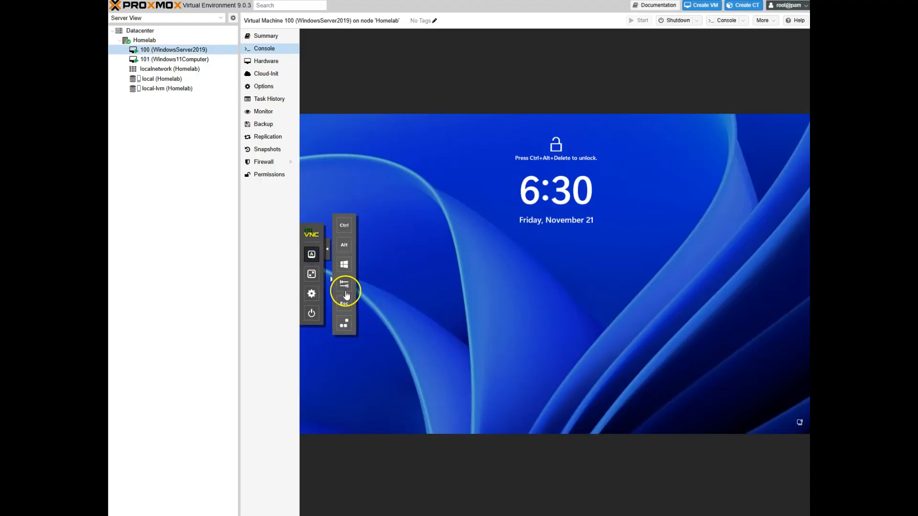
Sign in to VM 100 as Administrator with the account password
click(343, 324)
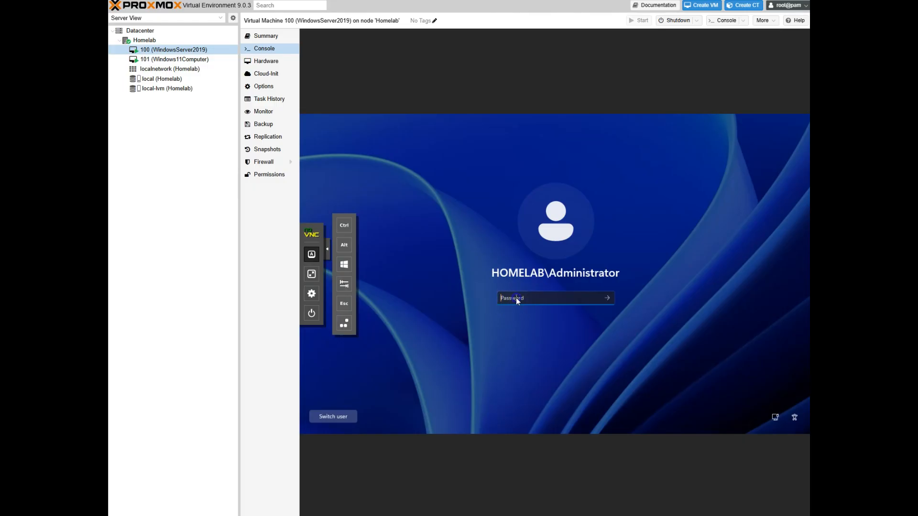
text(•••••••)
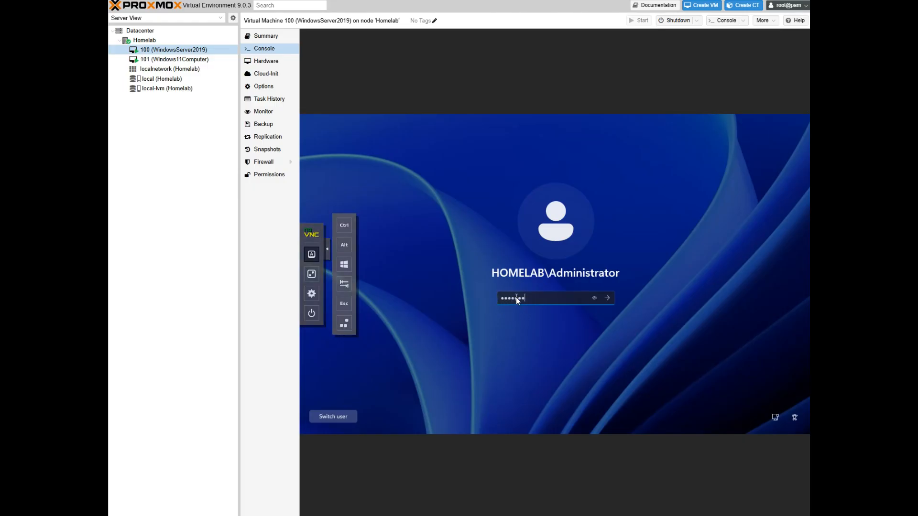
key(Return)
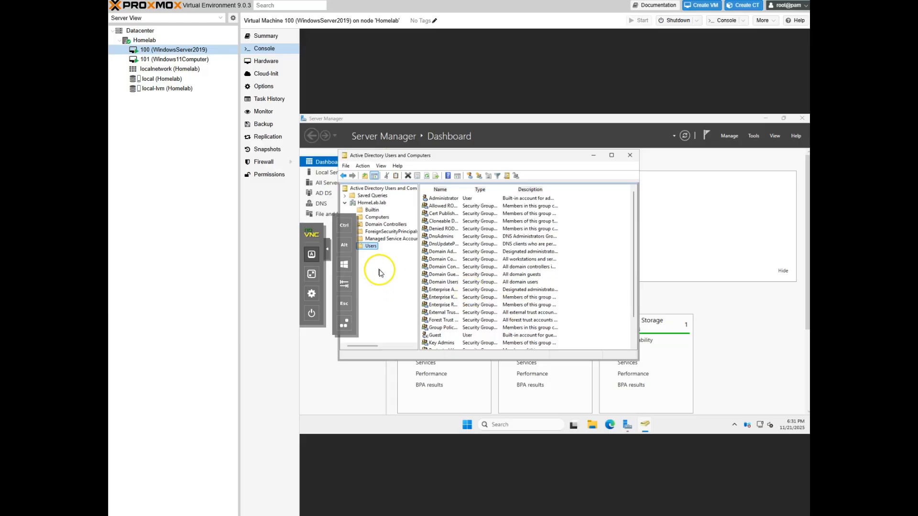
Hide the noVNC extra controls and choose New > User on the Users container
click(327, 250)
scroll(602, 263, down, 2)
scroll(618, 256, up, 1)
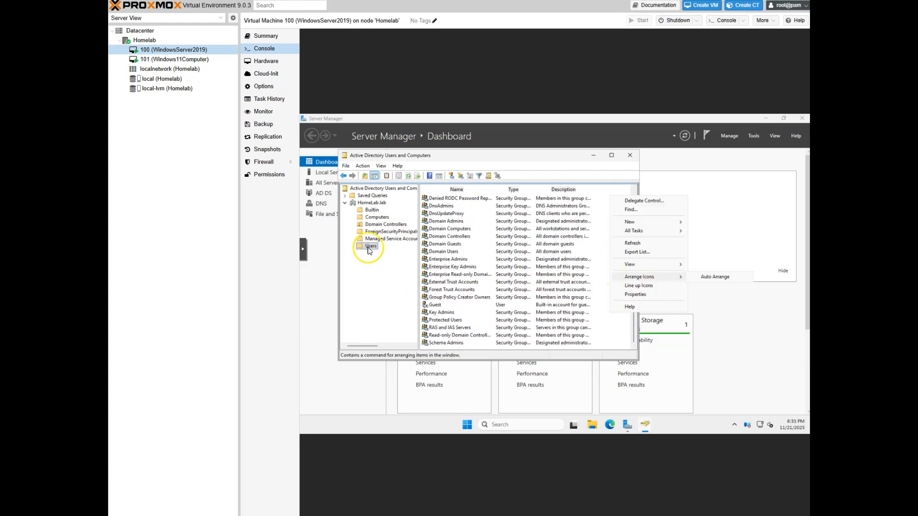
right_click(367, 248)
mouse_move(388, 274)
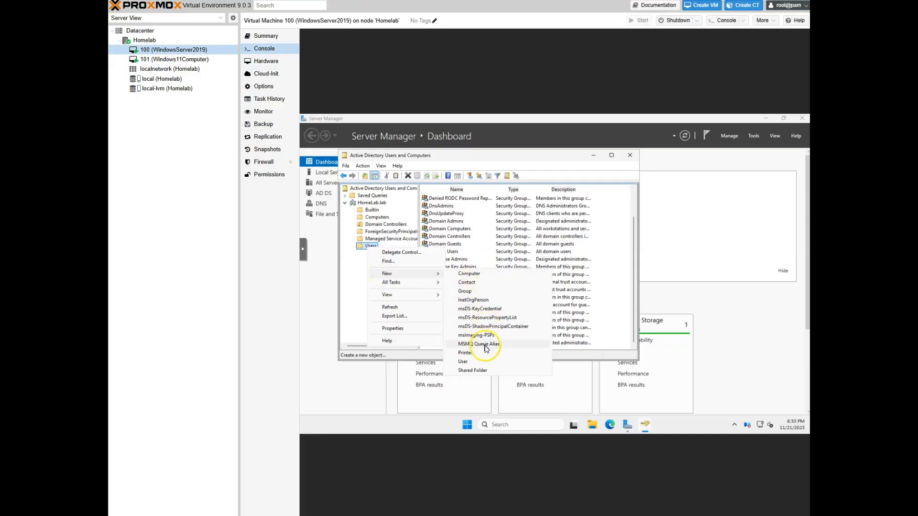
click(481, 364)
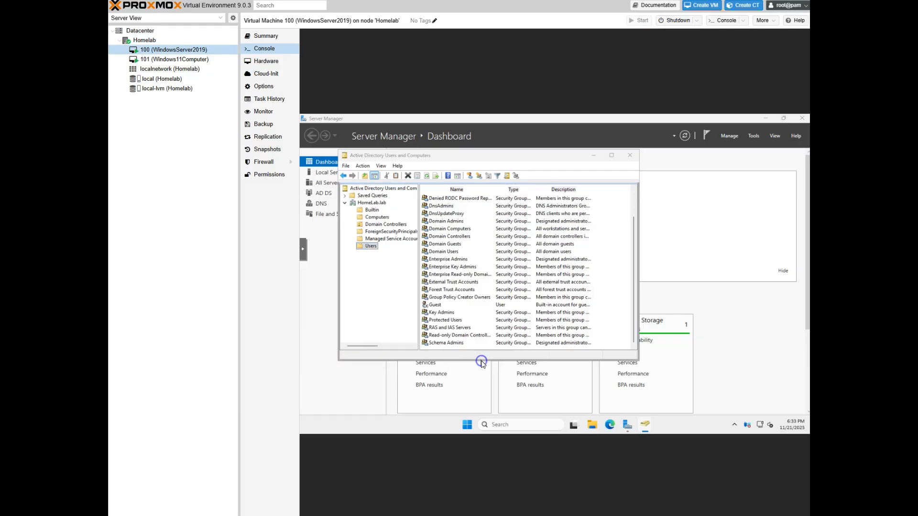
Enter the new user's first name, initial, last name and logon name
click(422, 204)
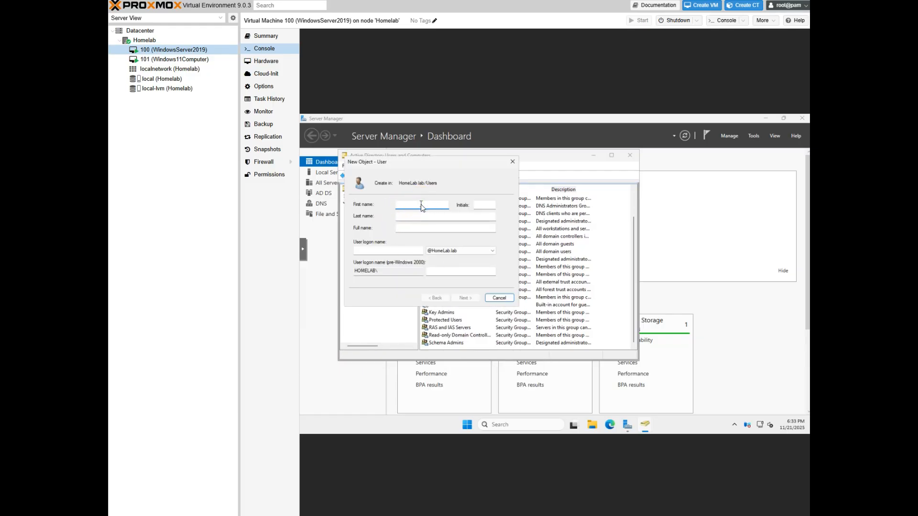
key(Tab)
key(Tab)
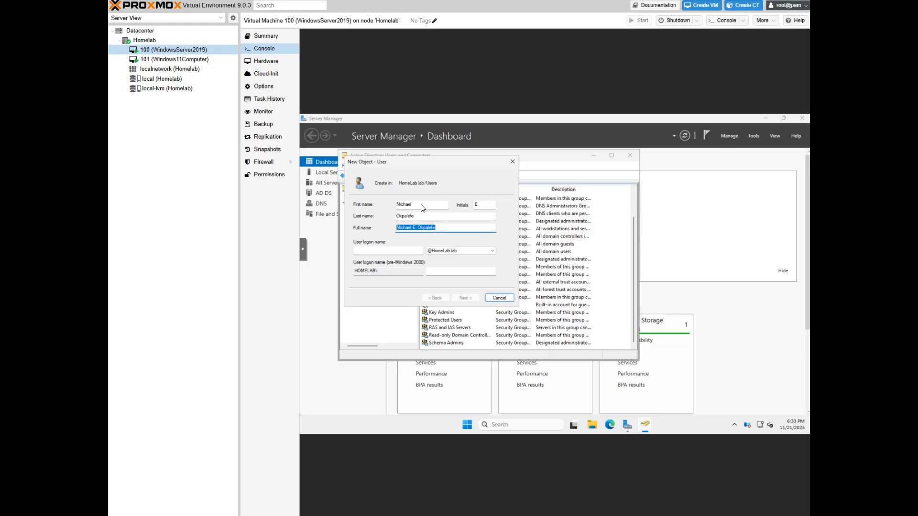
key(Tab)
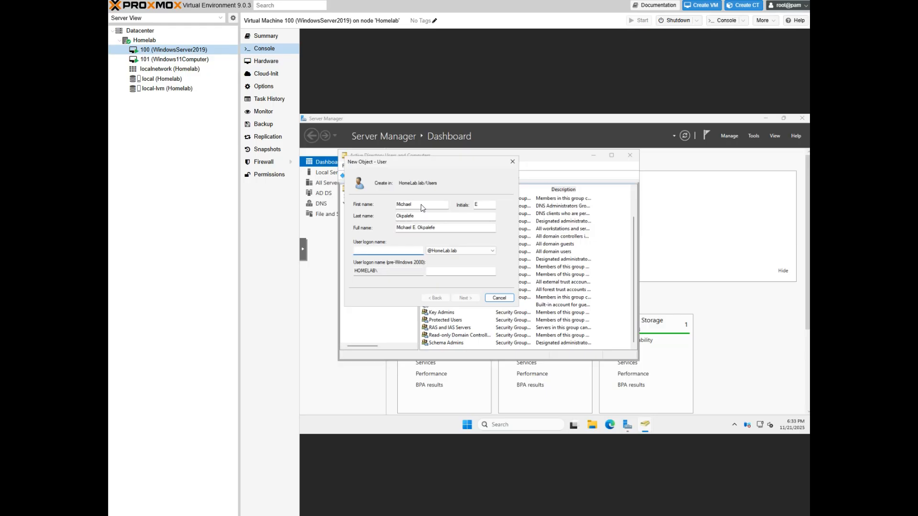
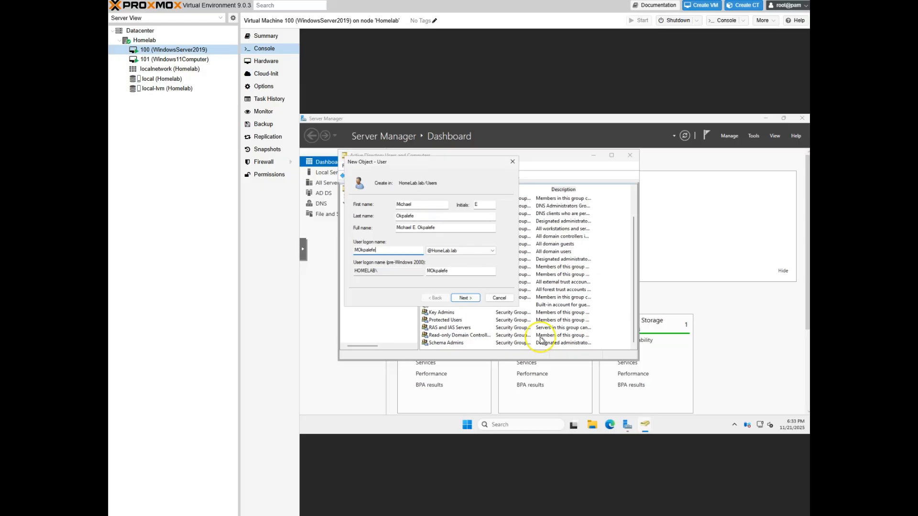
Set the user's password without forced change at next logon and finish
click(464, 298)
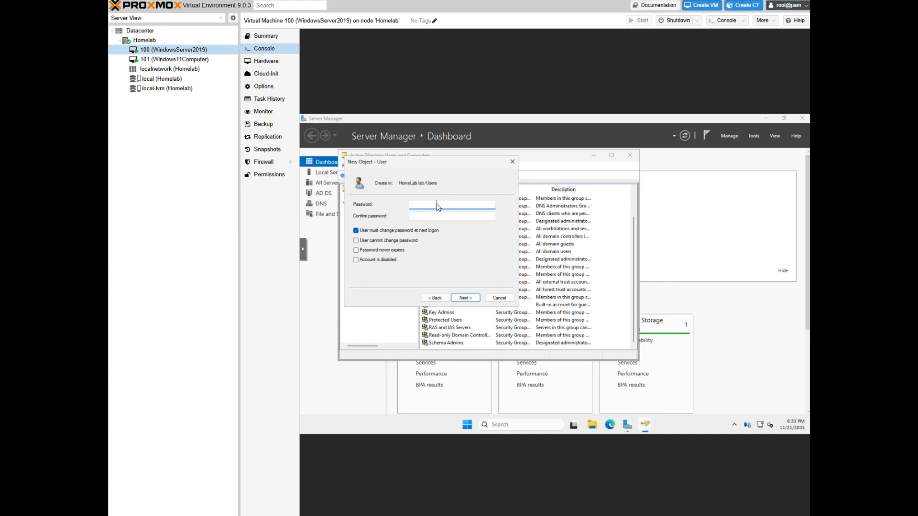
key(Tab)
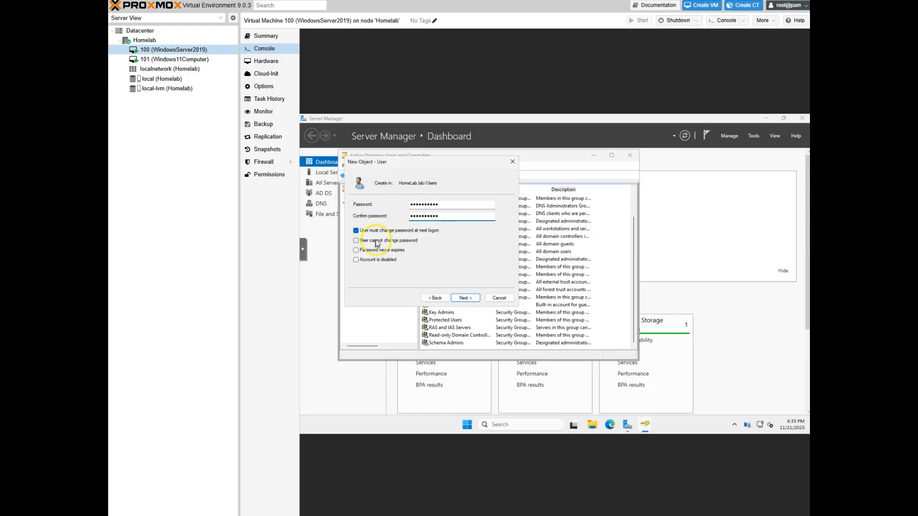
click(363, 230)
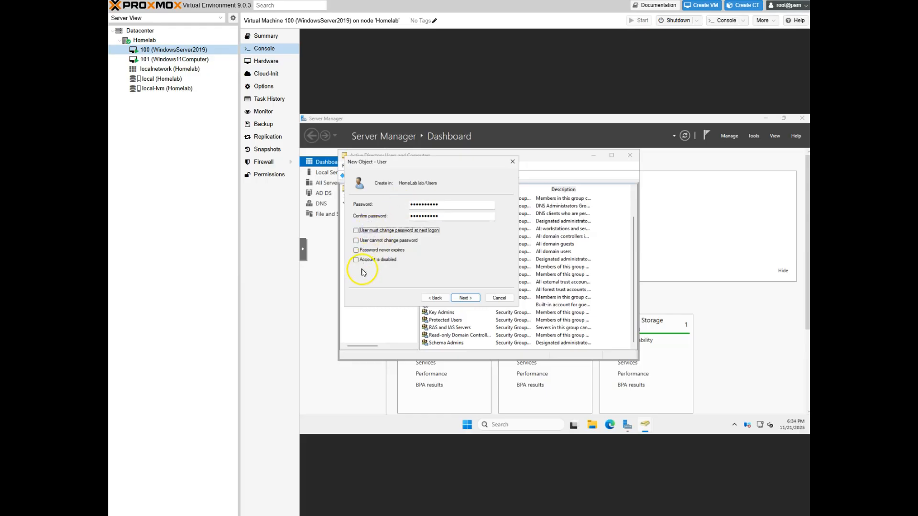
click(464, 299)
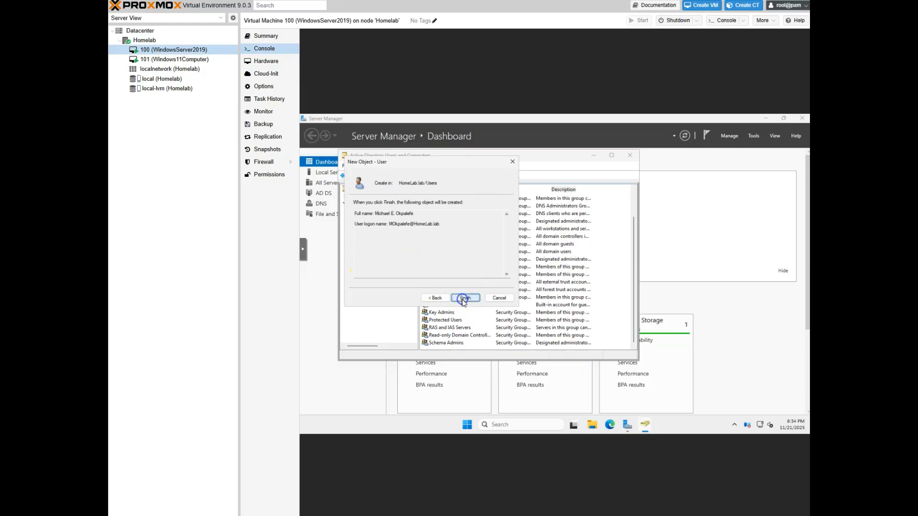
click(464, 298)
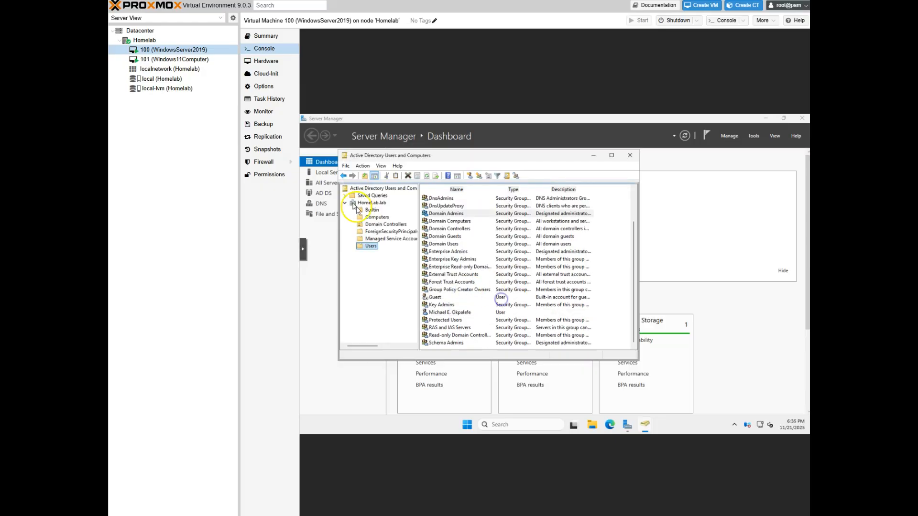
Add an organizational unit named Domain Admin directly under HomeLab.lab
right_click(375, 204)
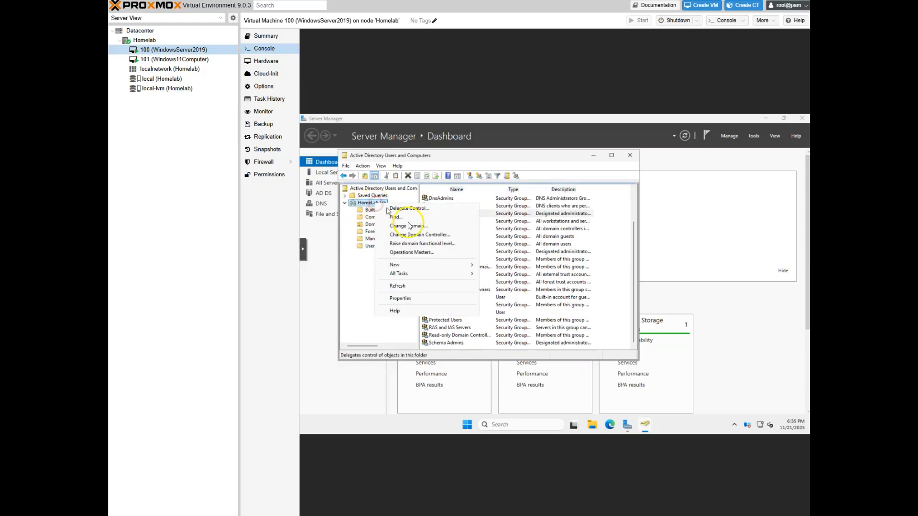
mouse_move(454, 266)
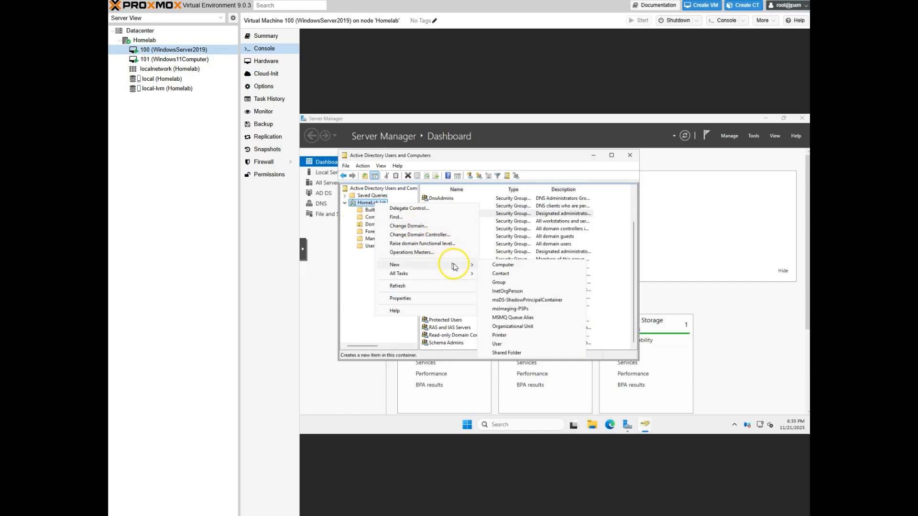
click(529, 329)
click(417, 214)
click(408, 212)
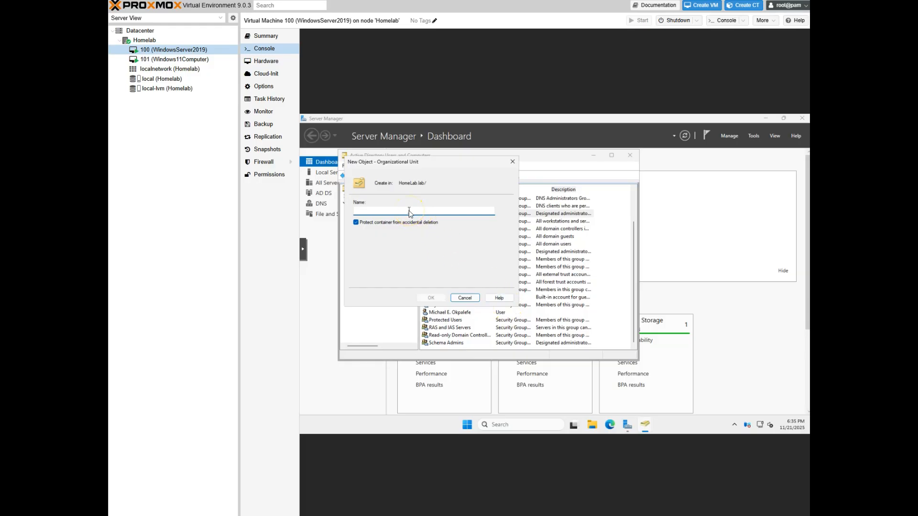
text(Domain Admin)
click(432, 297)
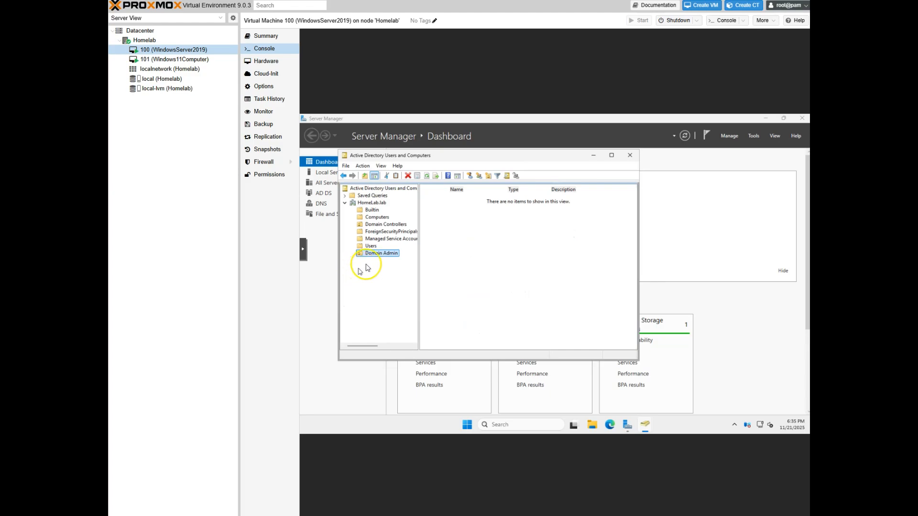
Start a new user in Domain Admin and enter their name and logon name
right_click(488, 225)
mouse_move(531, 258)
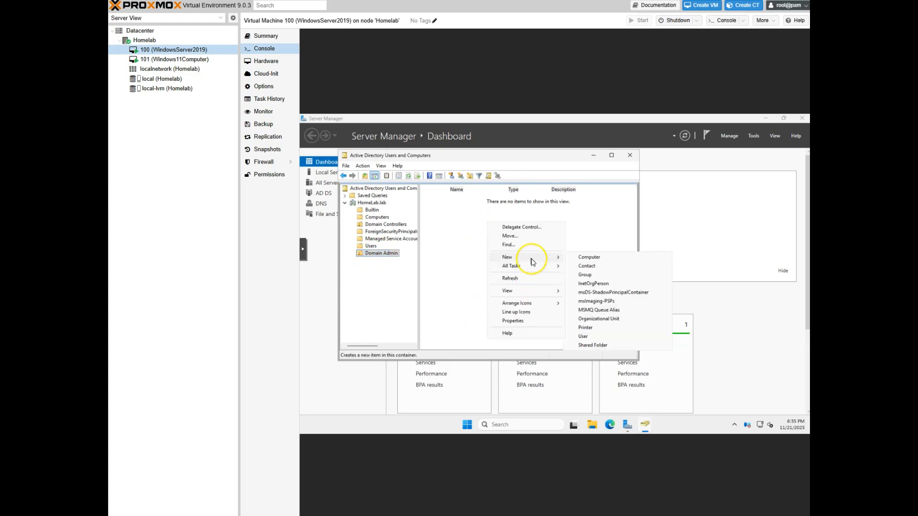
click(588, 336)
click(408, 207)
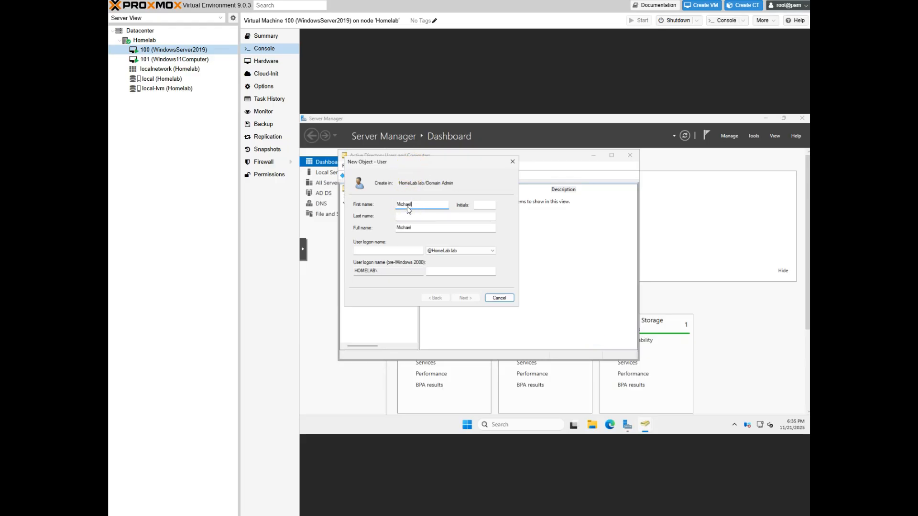
key(Tab)
key(Tab)
key(Tab)
text(M)
key(BackSpace)
text(AMEO)
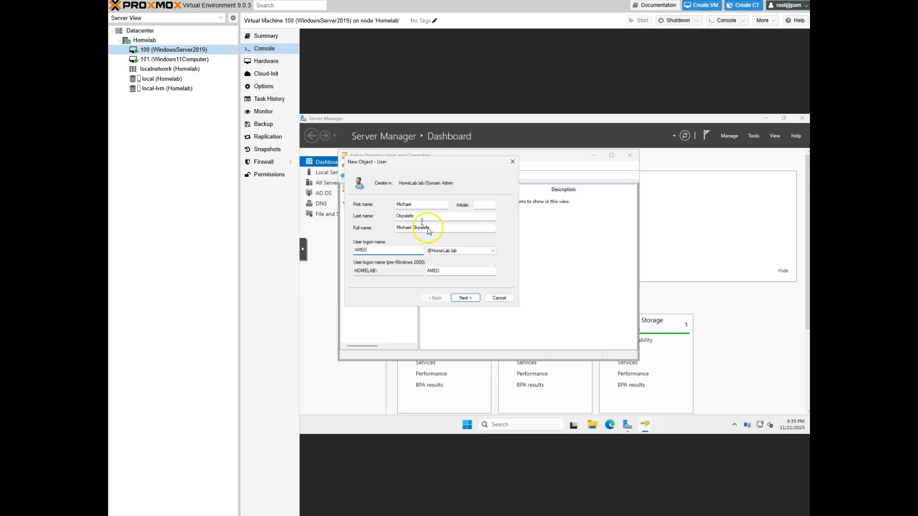
Set the password, without forced change at next logon and never expiring, then finish
click(475, 299)
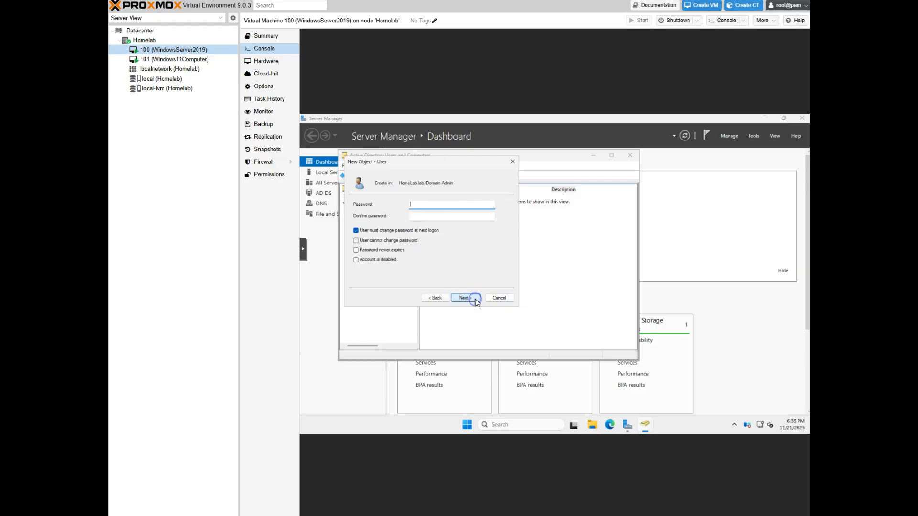
click(442, 204)
text(!)
key(Tab)
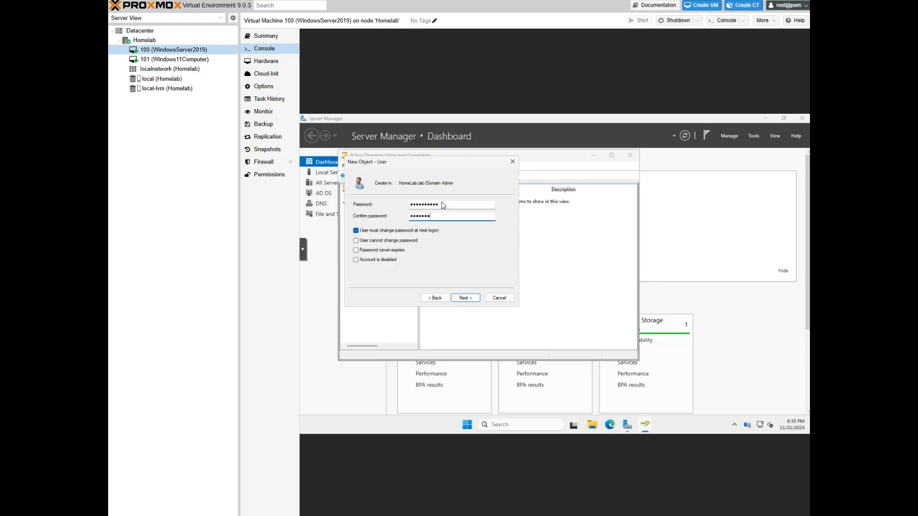
click(410, 230)
click(391, 251)
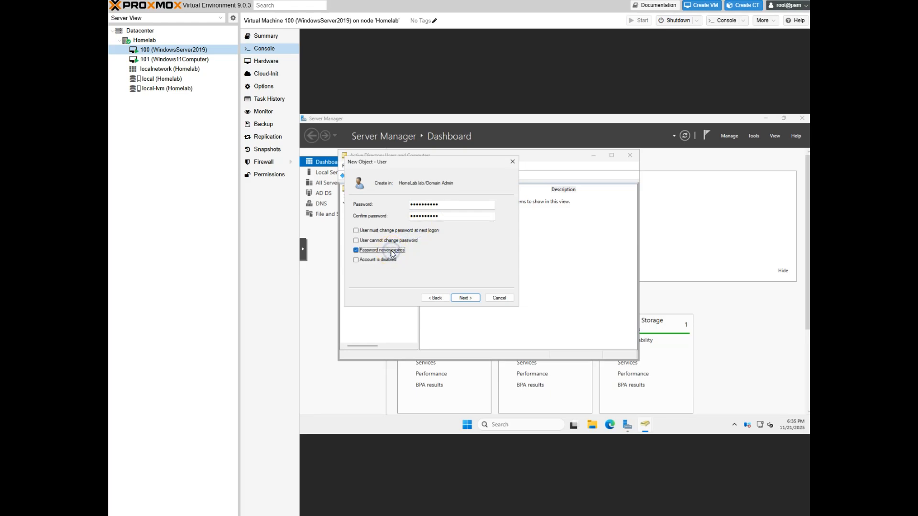
click(465, 299)
click(466, 298)
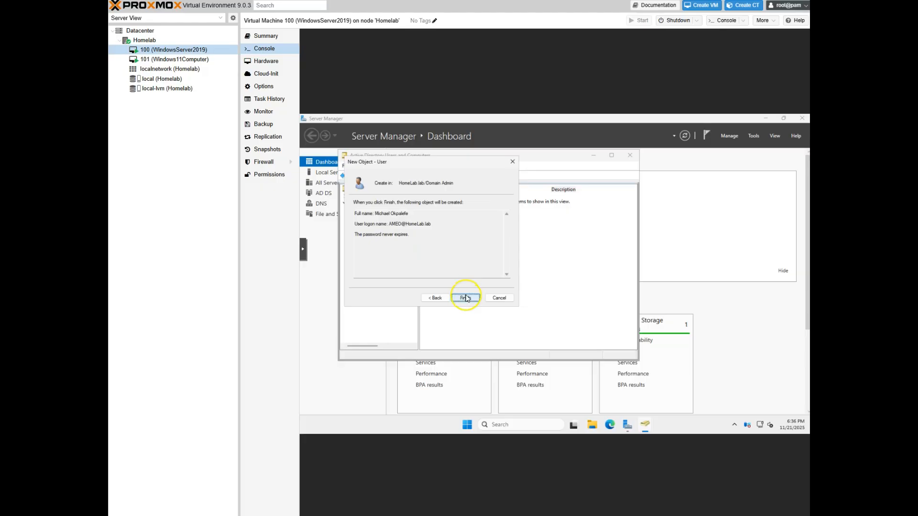
click(467, 299)
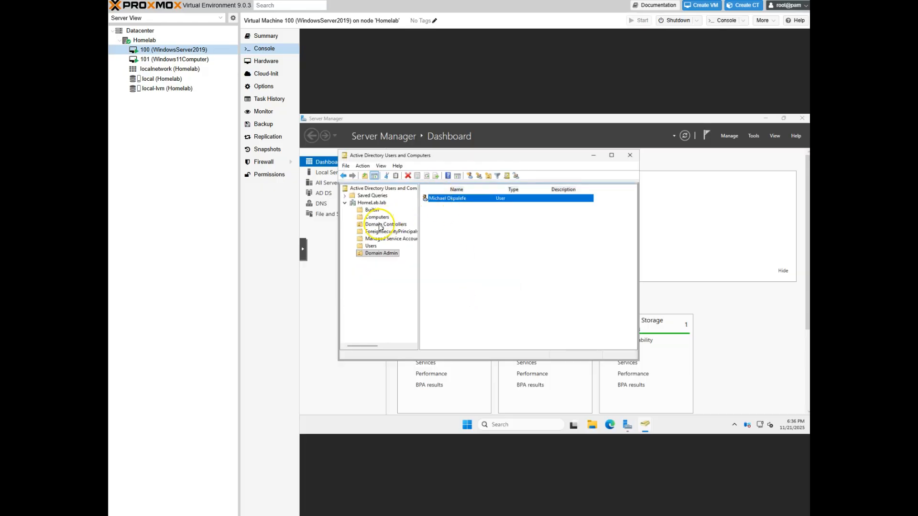
Add the new user's logon name as a member of the Domain Admins group and apply
click(369, 246)
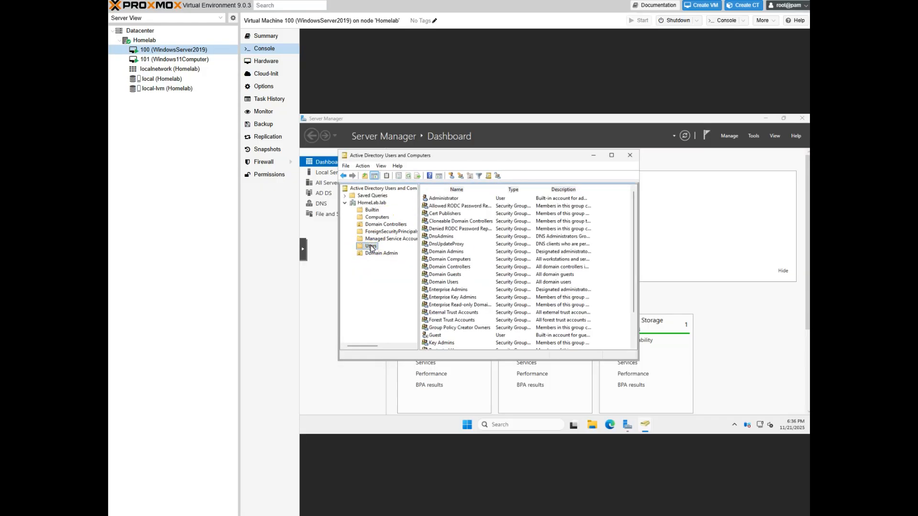
double_click(452, 252)
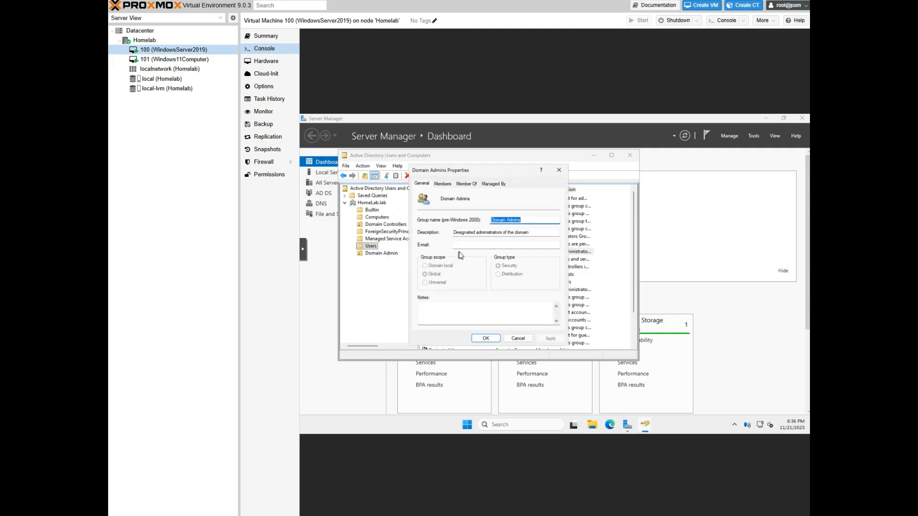
click(443, 184)
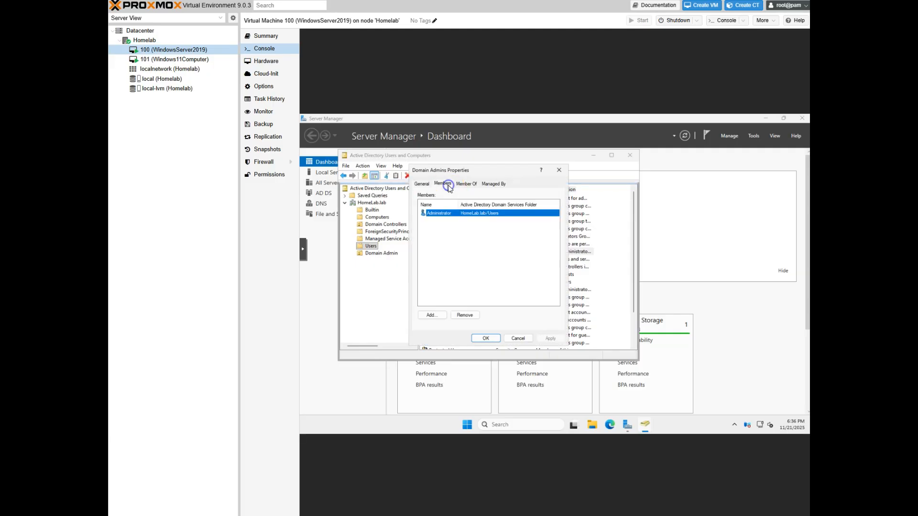
click(433, 314)
text(AMEO)
click(584, 244)
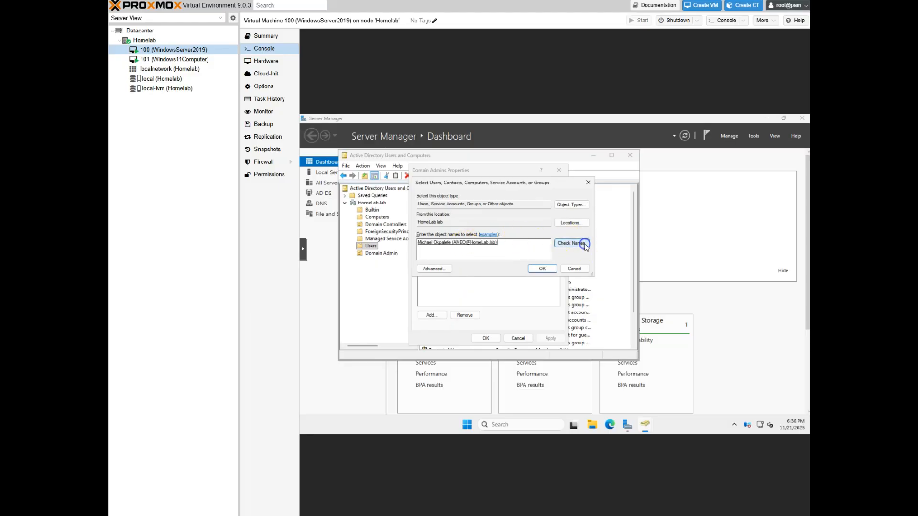
click(542, 269)
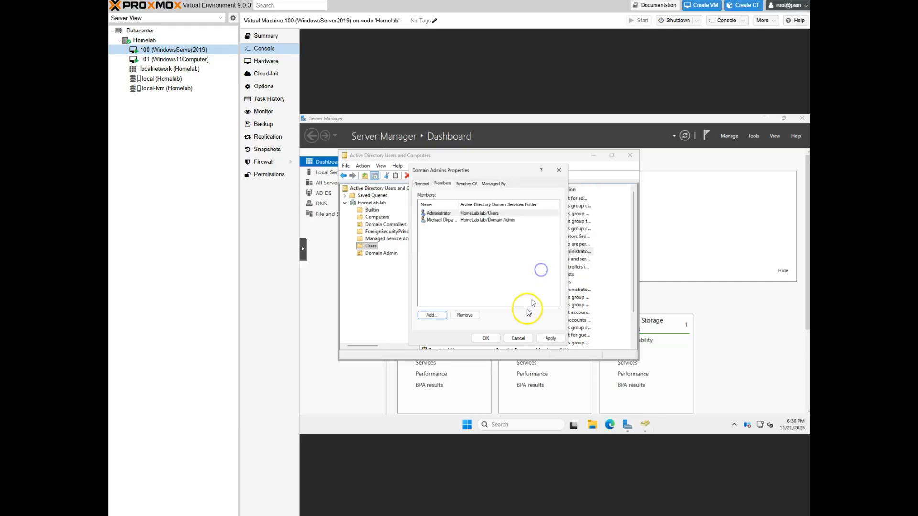
click(548, 338)
click(480, 338)
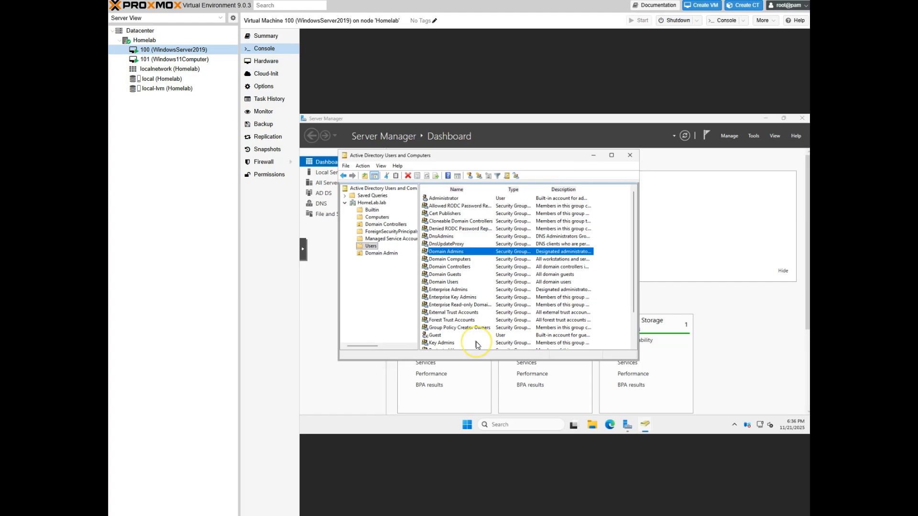
Switch to the Windows 11 VM 101 console
scroll(477, 342, down, 1)
scroll(477, 344, down, 1)
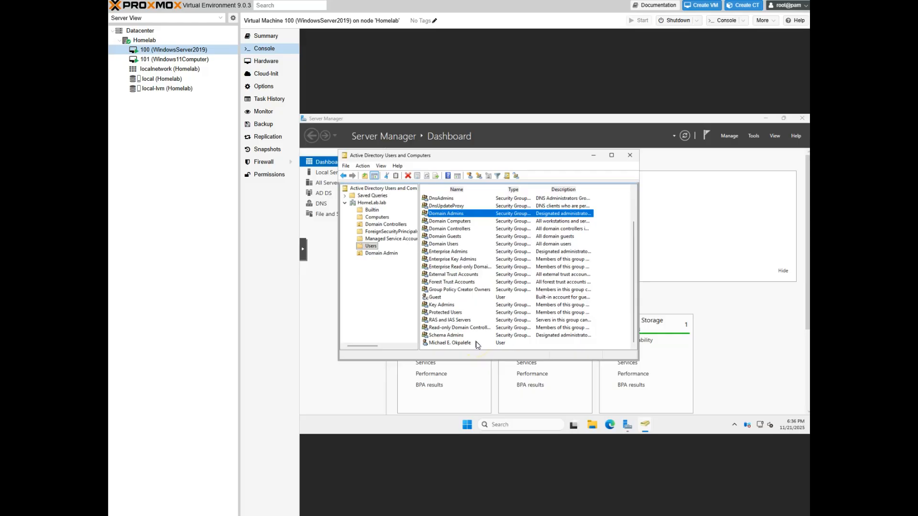
scroll(477, 344, up, 2)
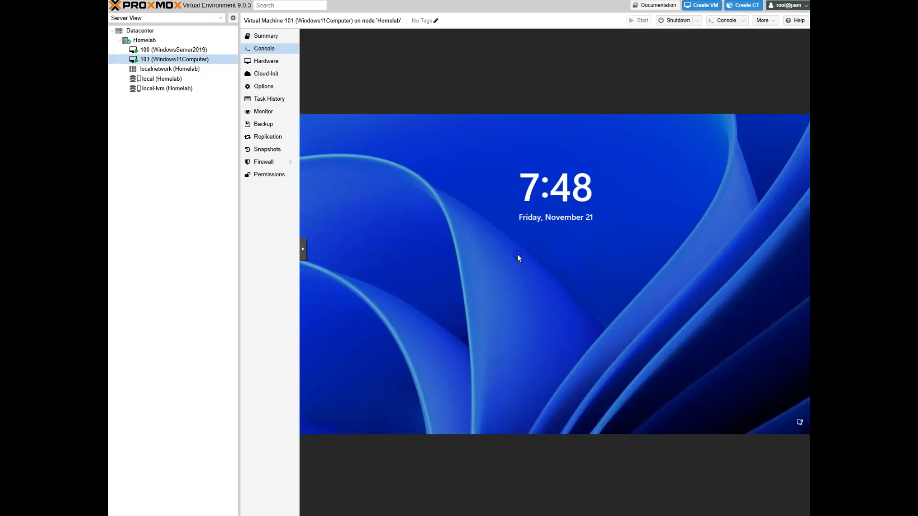
click(311, 256)
Get past the Windows 11 lock screen and sign in with the account password
click(504, 304)
click(557, 301)
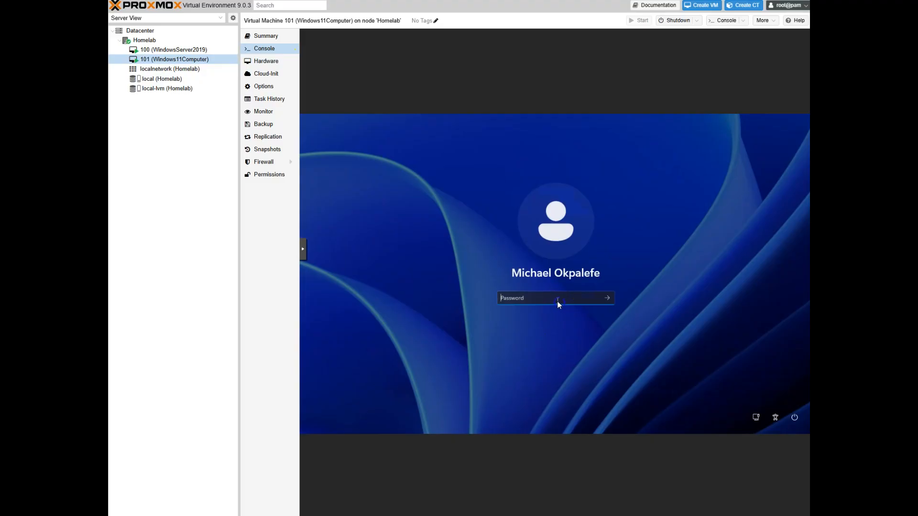
text(***********)
key(Return)
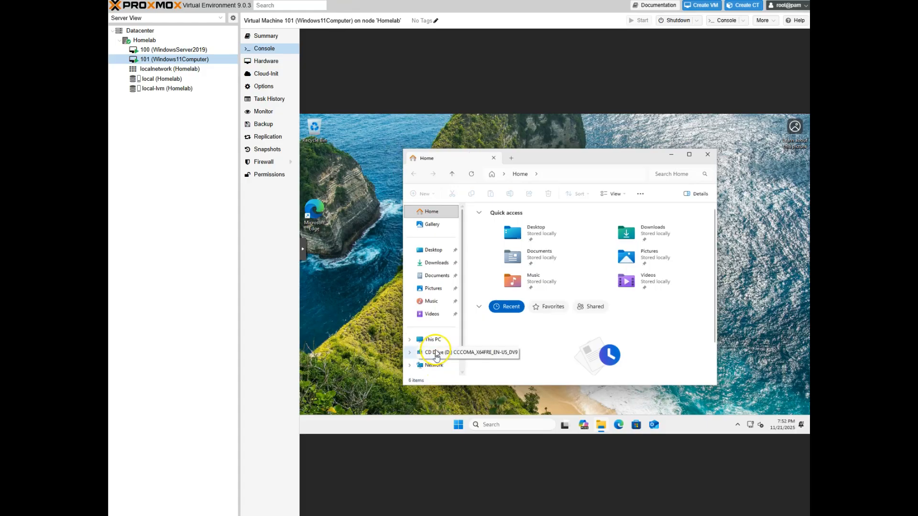
Open the Ethernet adapter's properties from Network's adapter settings
right_click(433, 368)
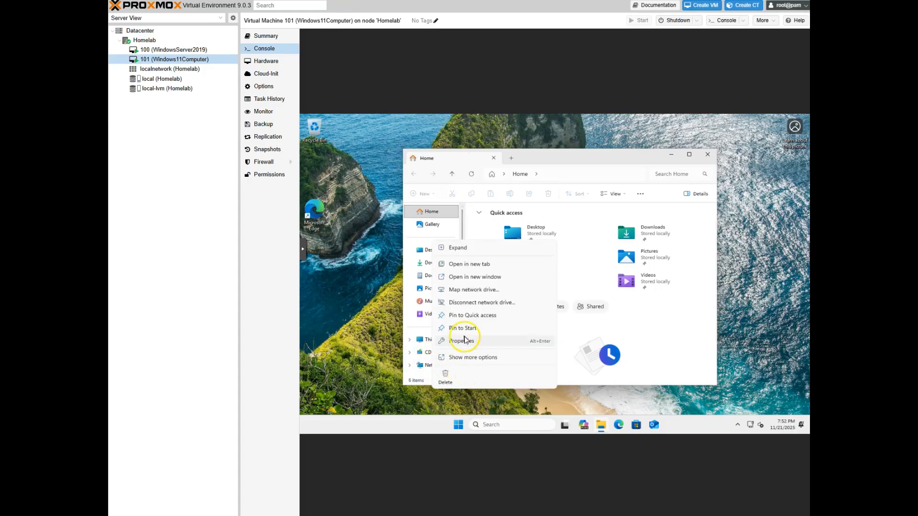
click(463, 338)
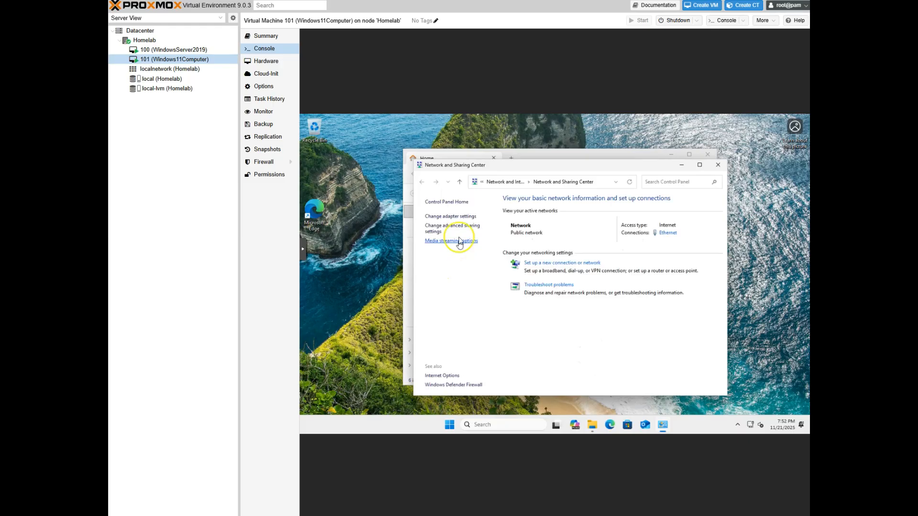
click(453, 220)
click(486, 220)
right_click(486, 219)
click(522, 302)
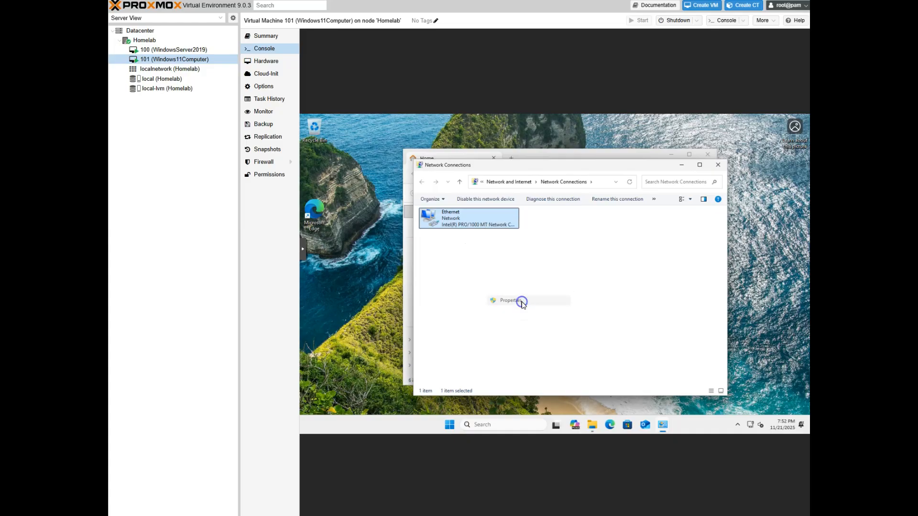
Search for 'cmd' and launch Command Prompt
click(523, 424)
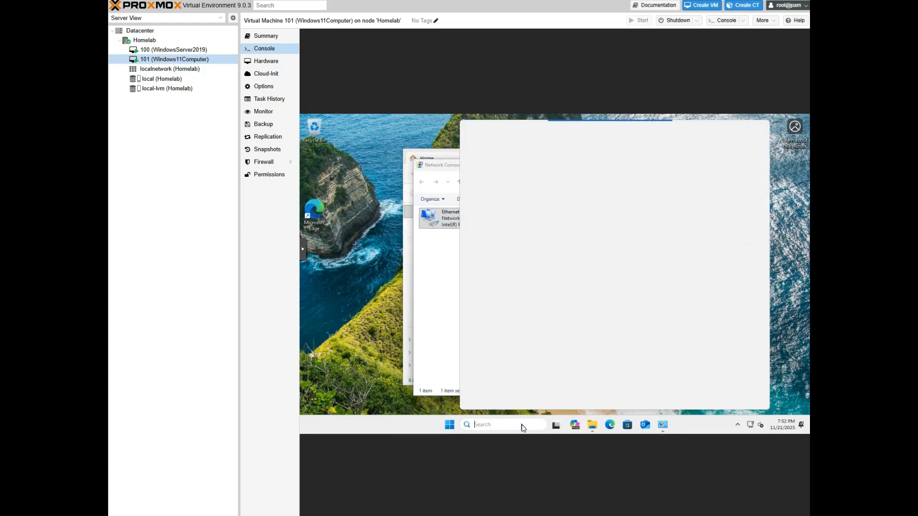
text(cmd)
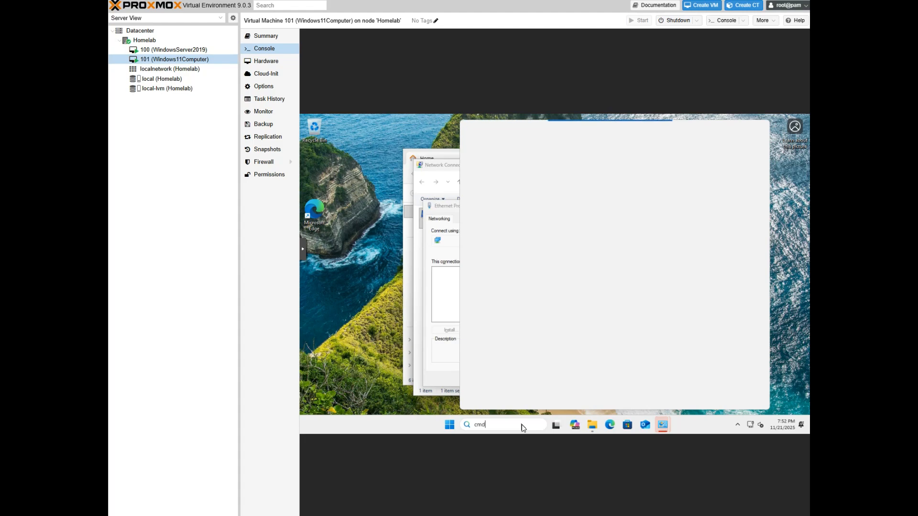
key(Escape)
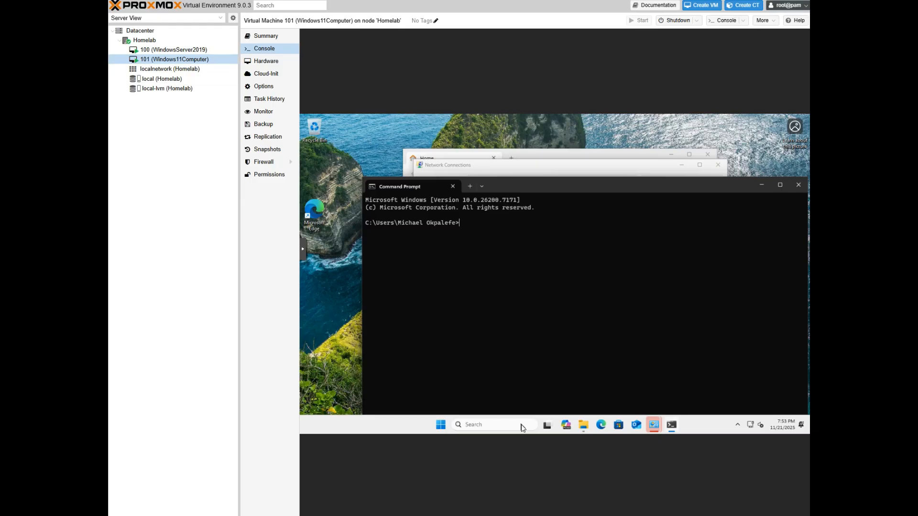
Ping 192.168.86.160 from Command Prompt, then close the window
text(ping 192.168.86.160)
key(Return)
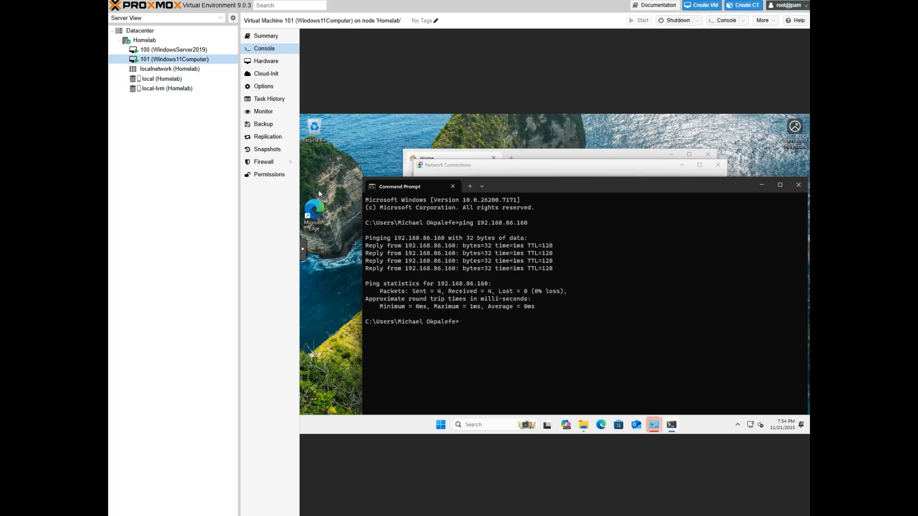
drag(599, 187, 531, 186)
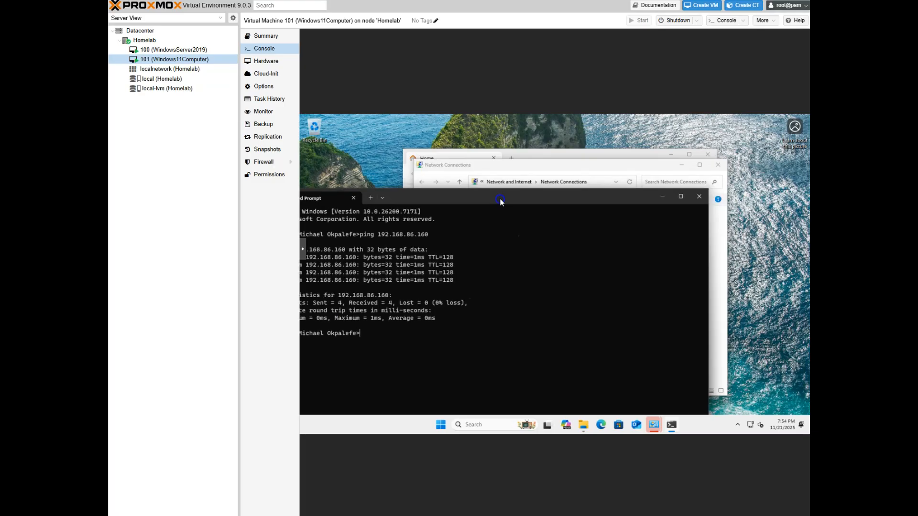
click(727, 185)
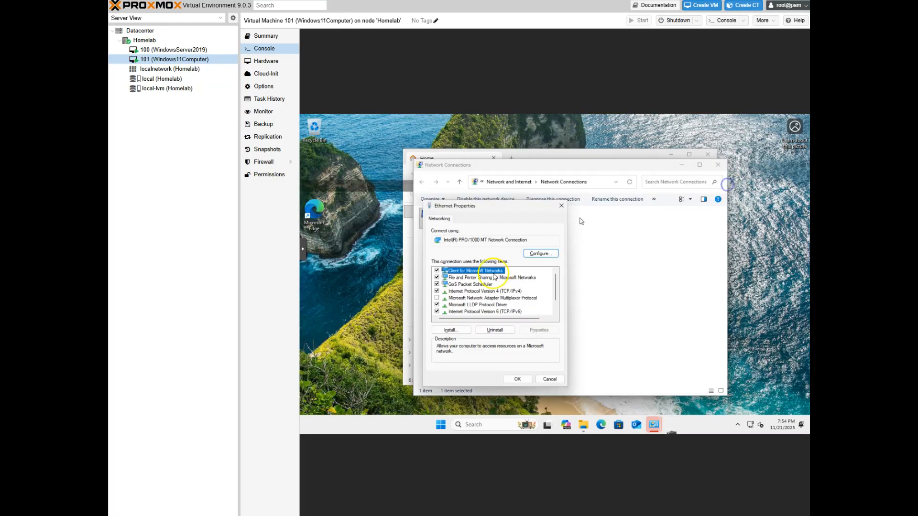
Open Internet Protocol Version 4 (TCP/IPv4) properties and choose a manually set IP address
click(508, 291)
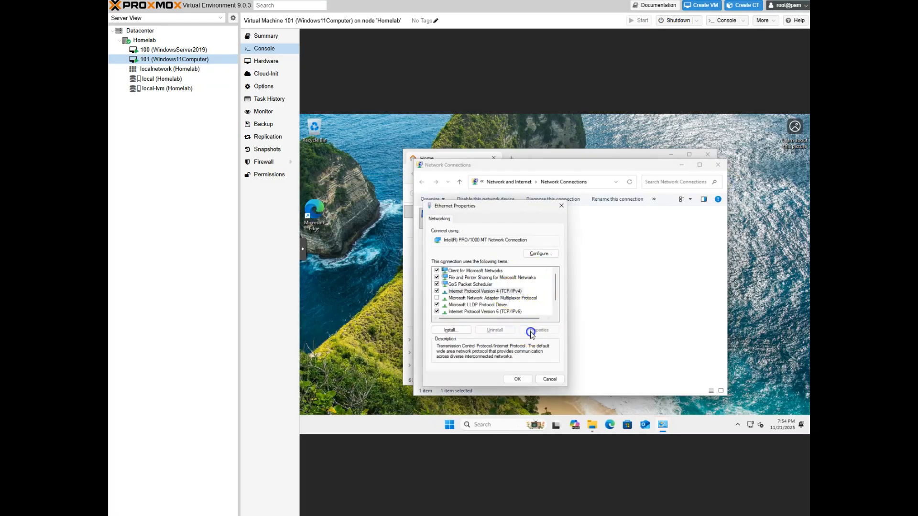
click(531, 330)
click(477, 292)
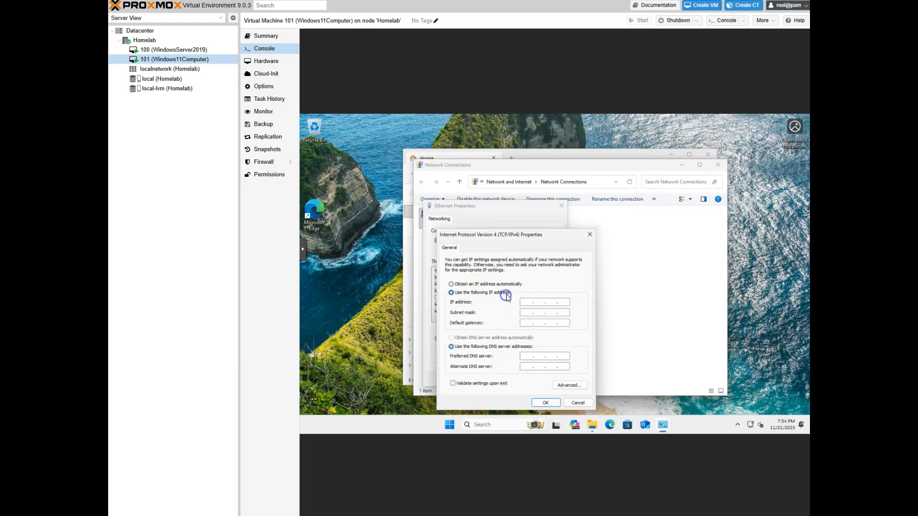
Enter static IP 192.168.86.150, mask 255.255.255.0 and gateway 192.168.86.53
click(529, 303)
text(192.168.86.15)
key(Tab)
key(Tab)
text(192 . 168)
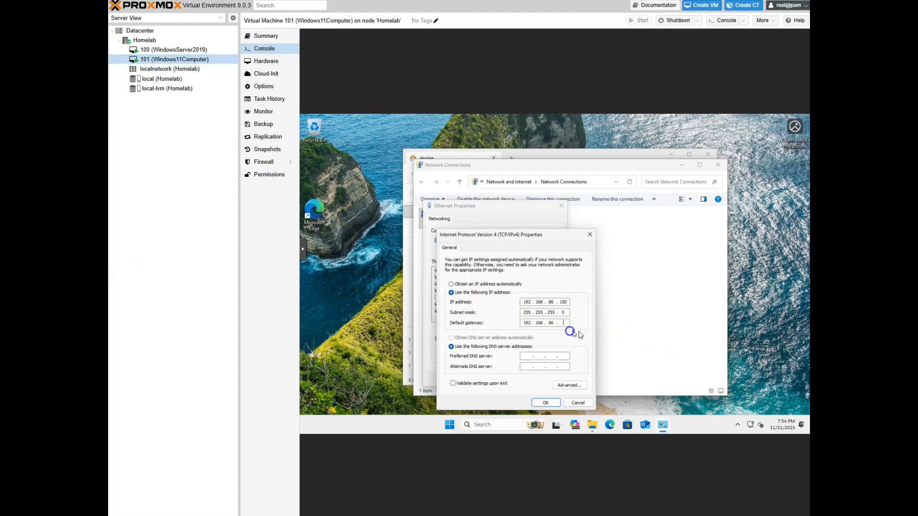
text(53)
key(Tab)
key(Tab)
Set DNS servers 192.168.86.41 and 8.8.8.8, save, and close Ethernet properties
text(192 . 168 . 86 .)
text(4)
click(566, 357)
text(1)
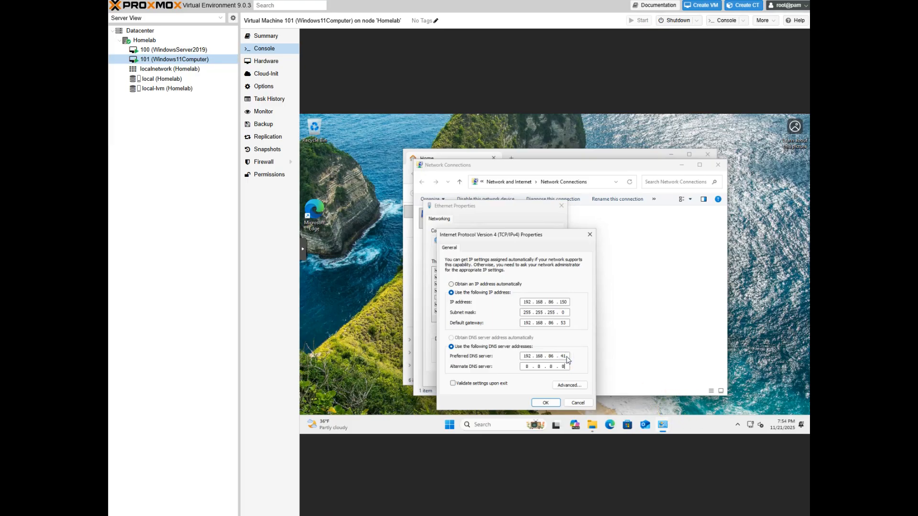
click(545, 403)
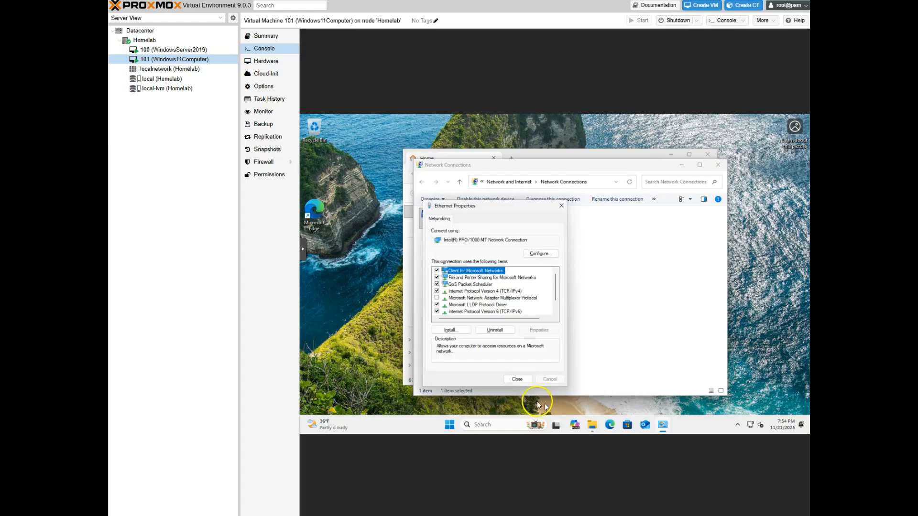
click(513, 381)
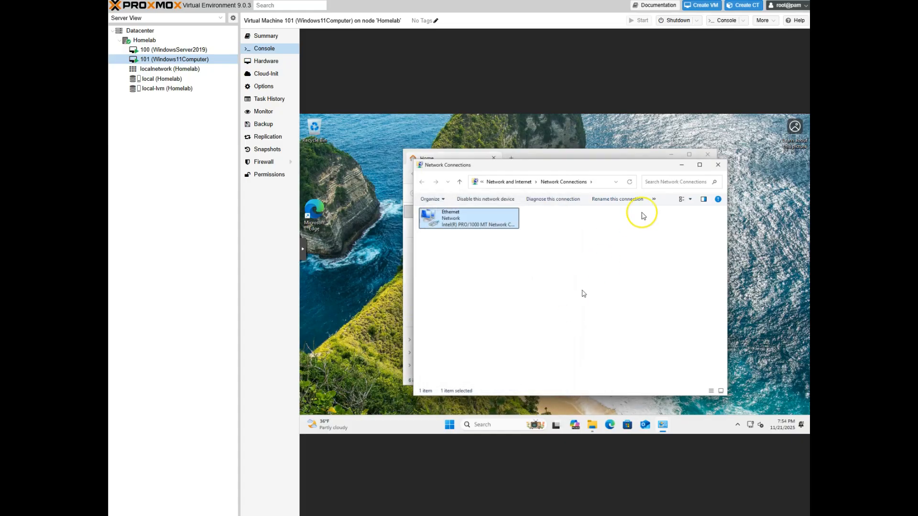
Close Network Connections and open the About page's 'Domain or workgroup' link
click(718, 164)
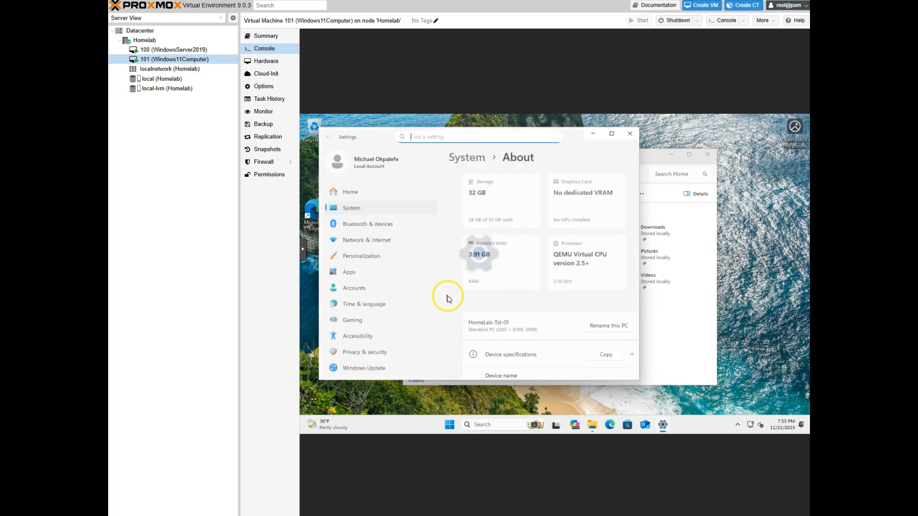
scroll(563, 271, down, 5)
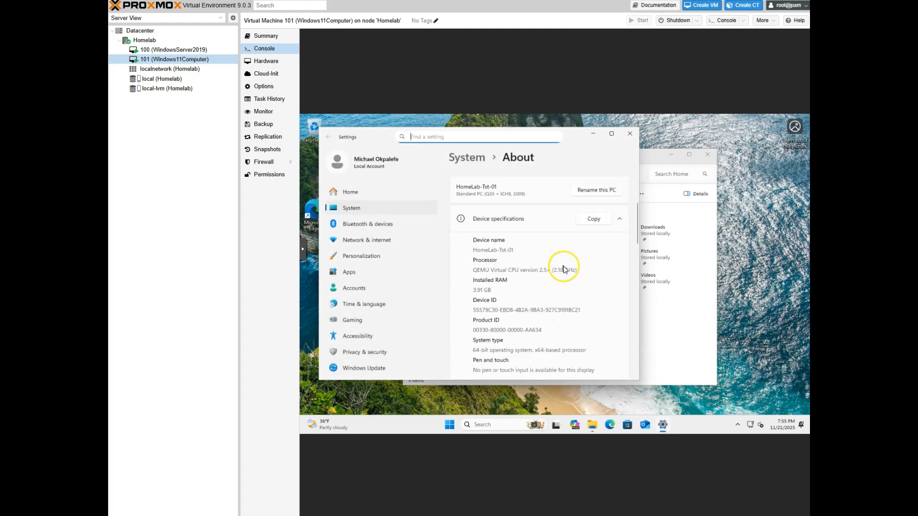
scroll(564, 272, down, 6)
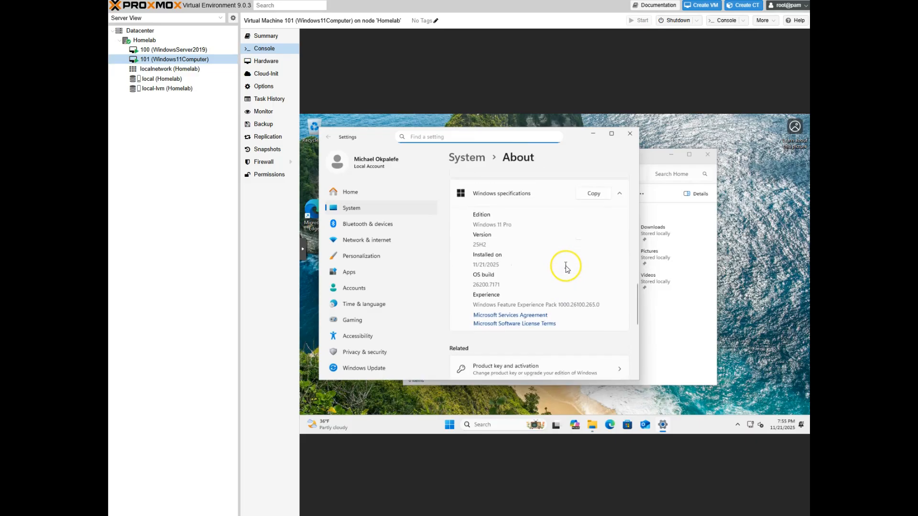
scroll(565, 268, up, 1)
click(531, 227)
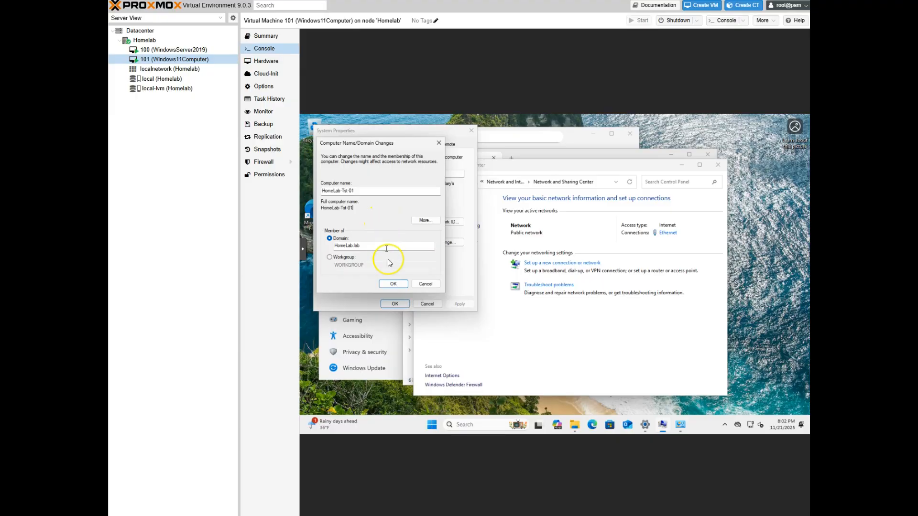
Join domain HomeLab.lab, authenticating with the HomeLab.lab domain admin account and its password
click(392, 284)
click(581, 305)
text(Hom)
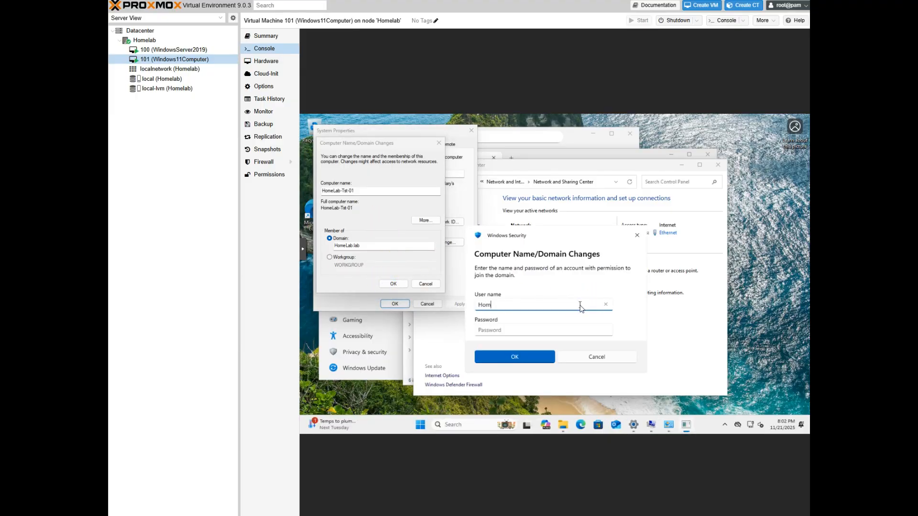
text(eLab.lab\)
text(AMEO)
key(Tab)
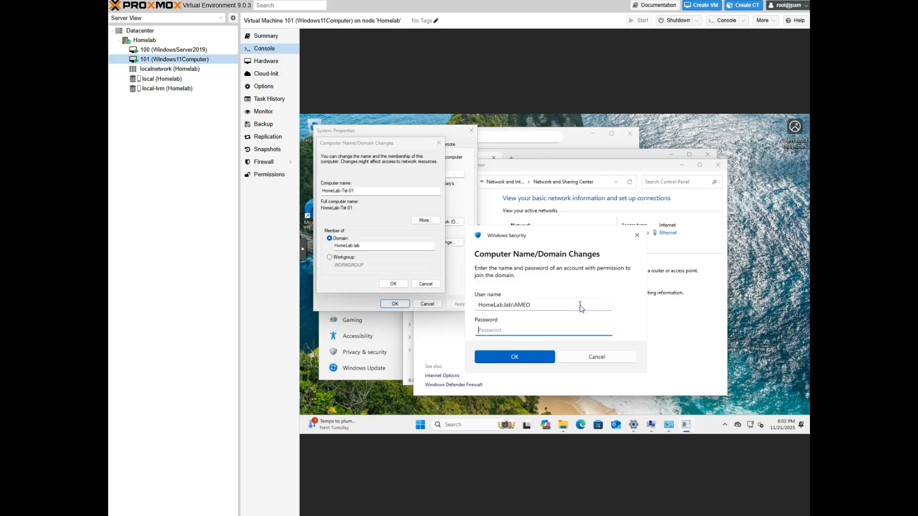
text(••••••••••)
click(536, 356)
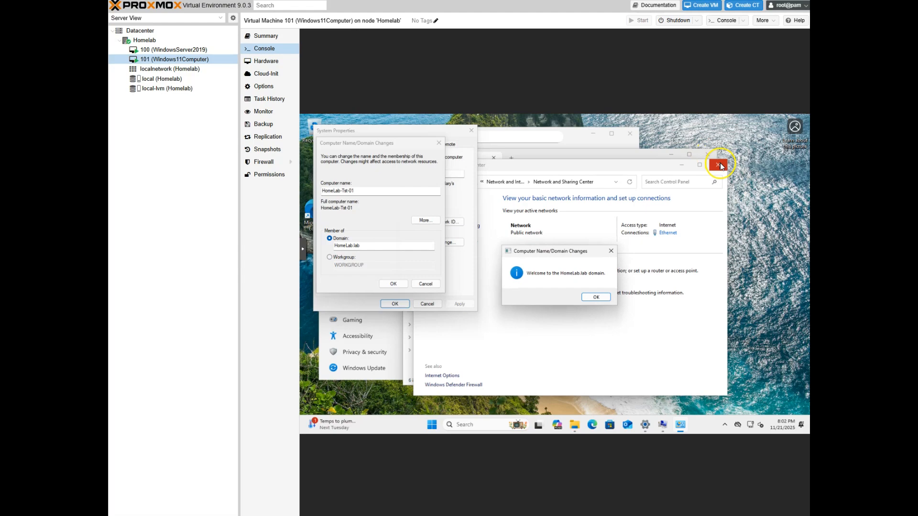
Acknowledge the welcome and restart-required messages, then close System Properties
click(606, 298)
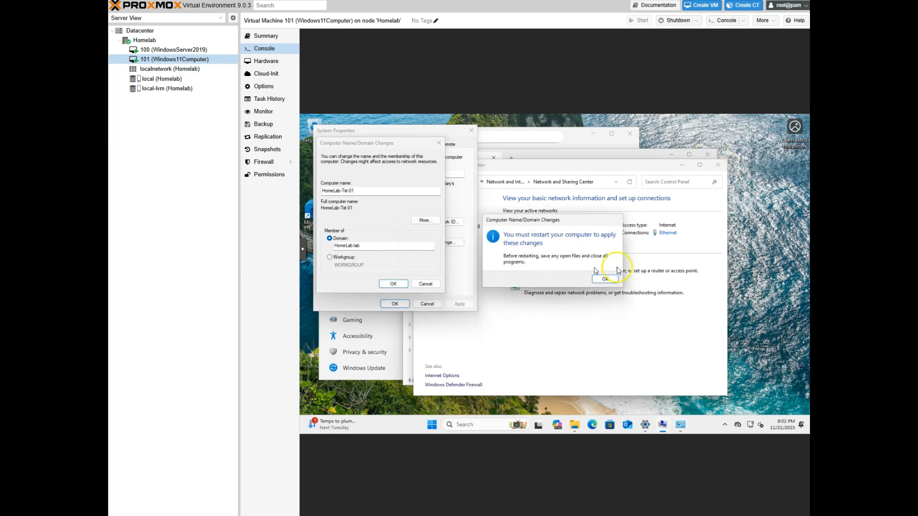
click(596, 282)
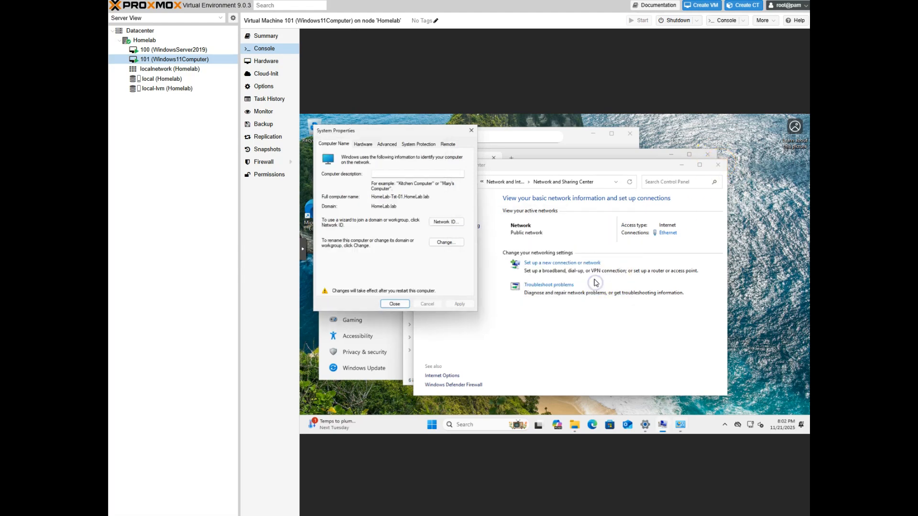
click(397, 307)
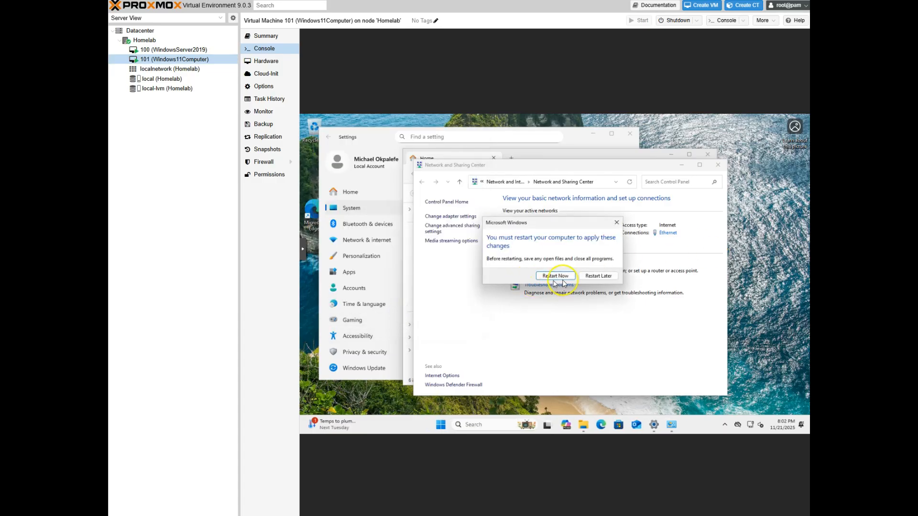
Restart the VM now so the HomeLab.lab domain join takes effect
click(560, 279)
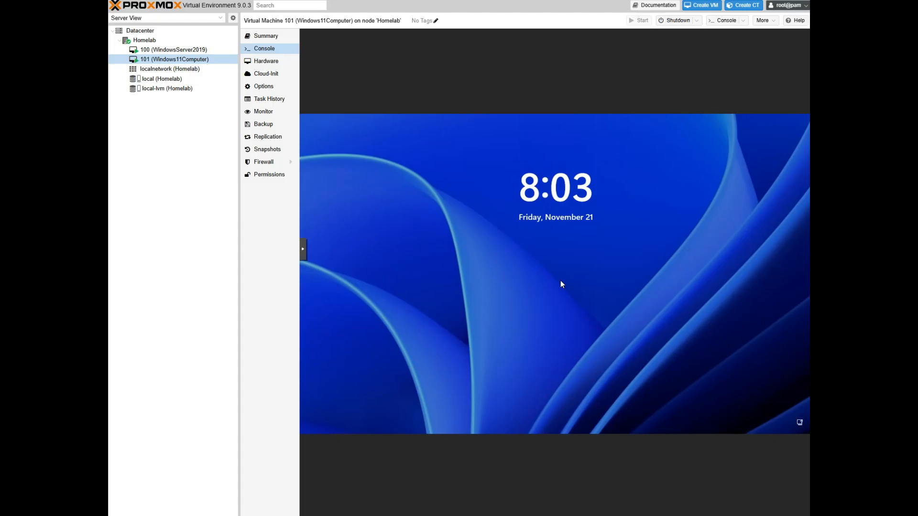
Send Ctrl+Alt+Del from the noVNC side bar and choose Other user
click(303, 248)
click(311, 254)
click(343, 297)
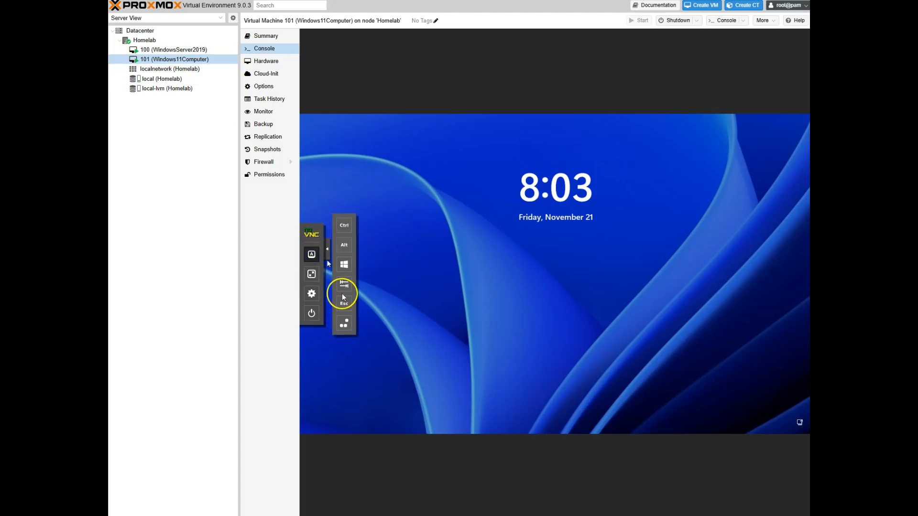
click(344, 323)
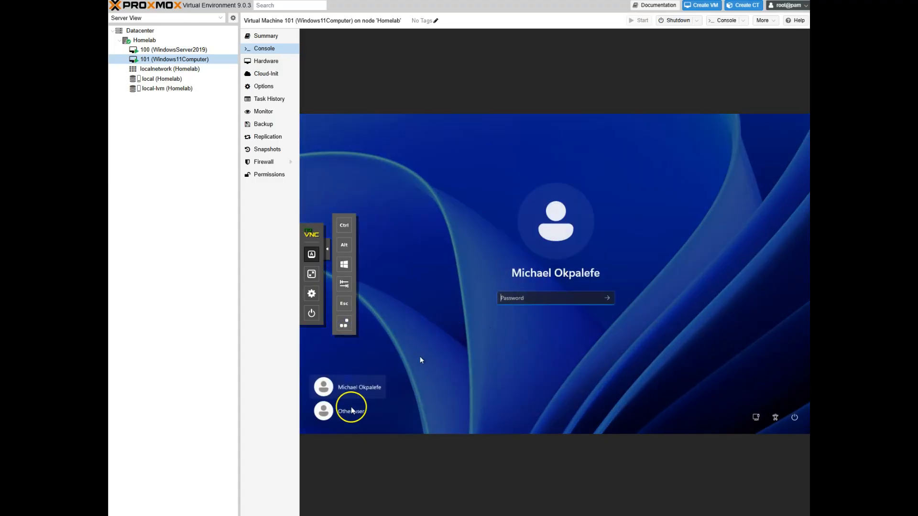
click(352, 410)
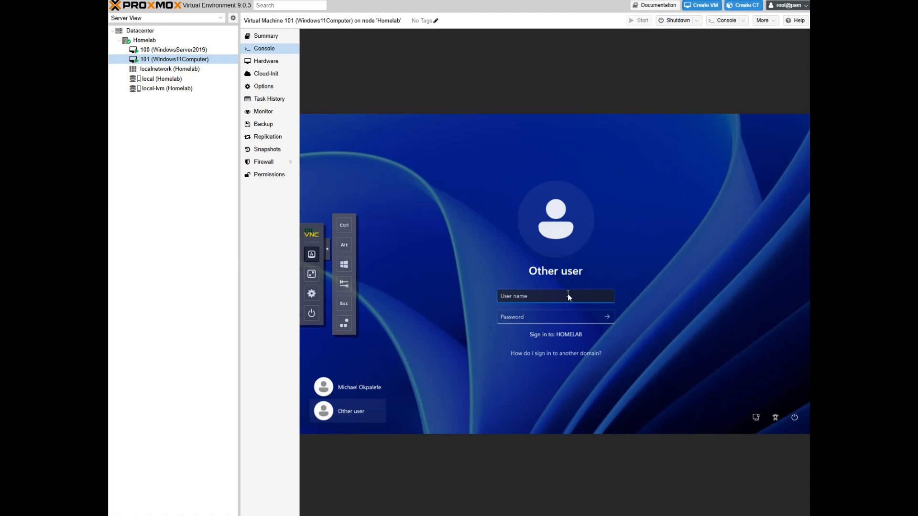
Sign in with the domain user's name and password
key(Tab)
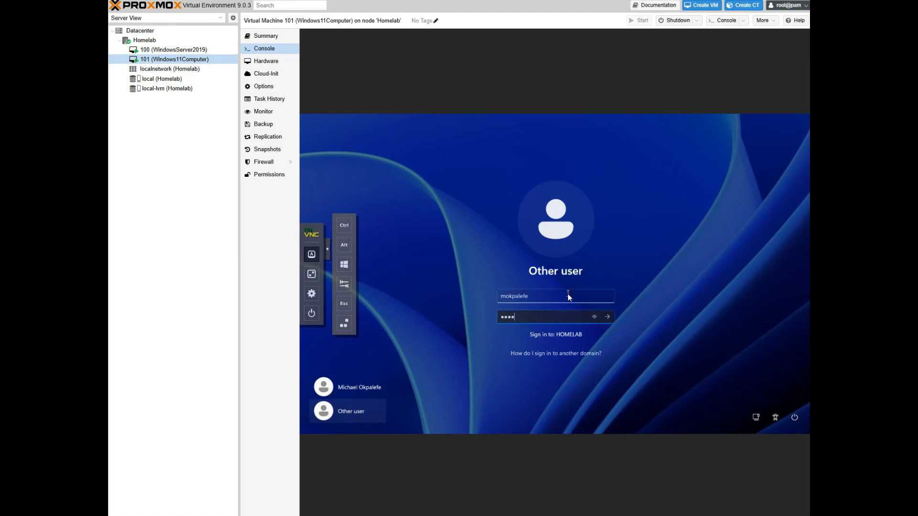
key(Return)
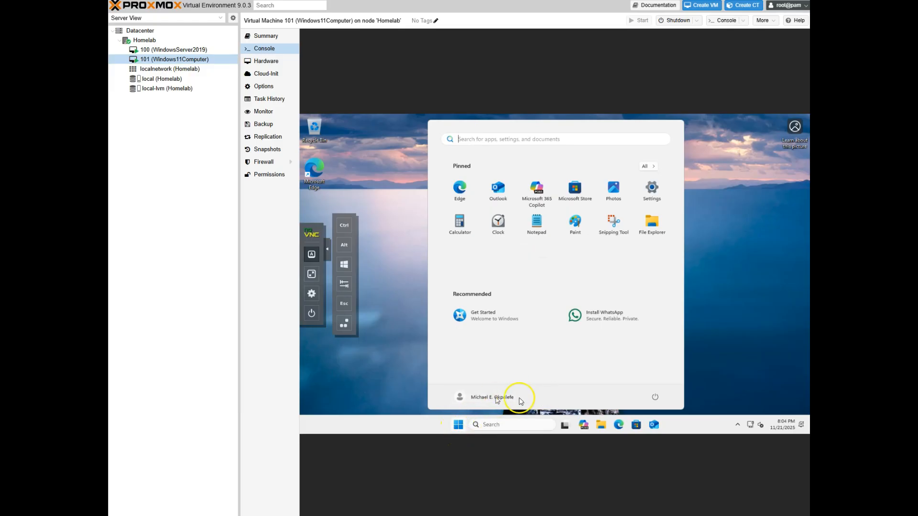
Open This PC's Properties from File Explorer to view HomeLab-Tst-01's About page
click(600, 428)
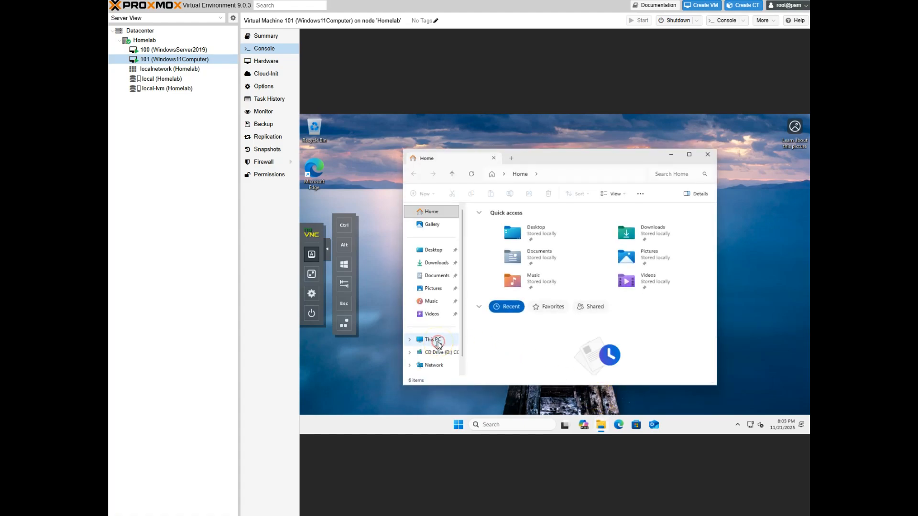
right_click(438, 345)
click(472, 318)
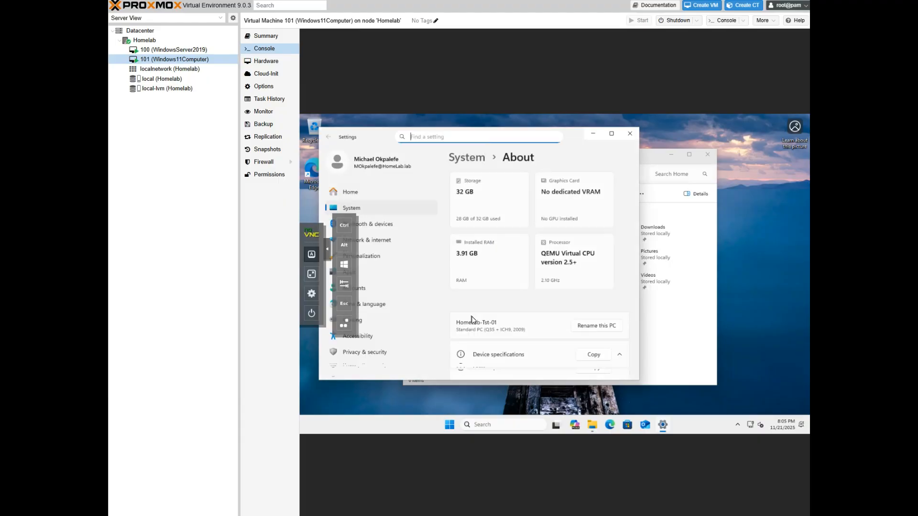
Check on the About page that the full device name reads HomeLab-Tst-01.HomeLab.lab
scroll(473, 321, down, 5)
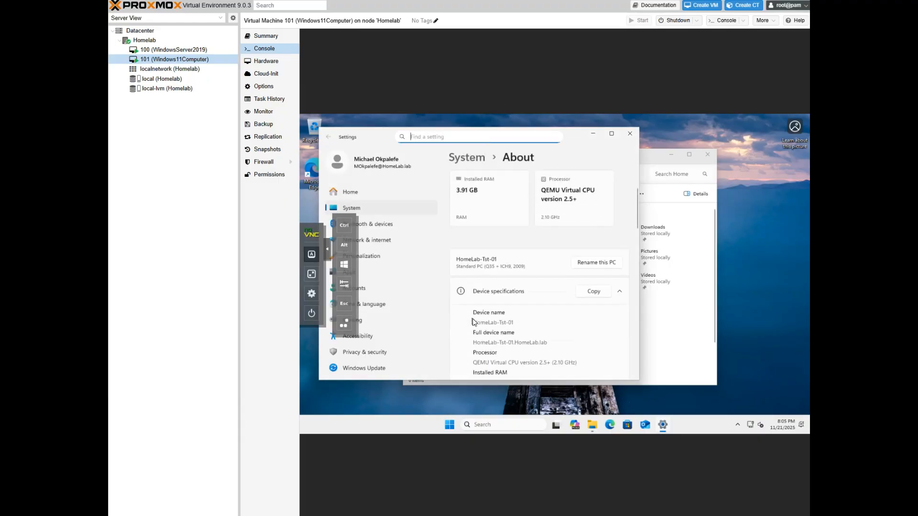
scroll(476, 324, down, 8)
scroll(560, 234, down, 10)
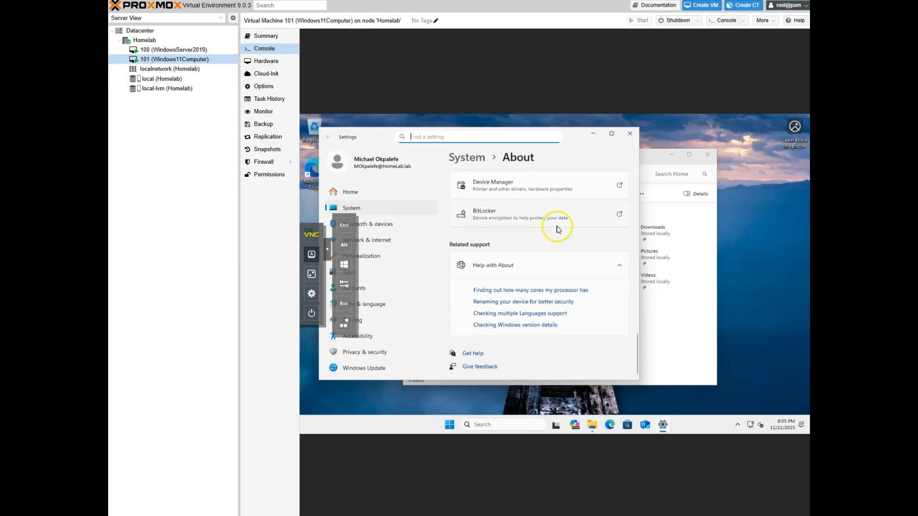
drag(577, 138, 644, 137)
scroll(624, 323, up, 3)
scroll(623, 324, up, 6)
scroll(625, 320, up, 5)
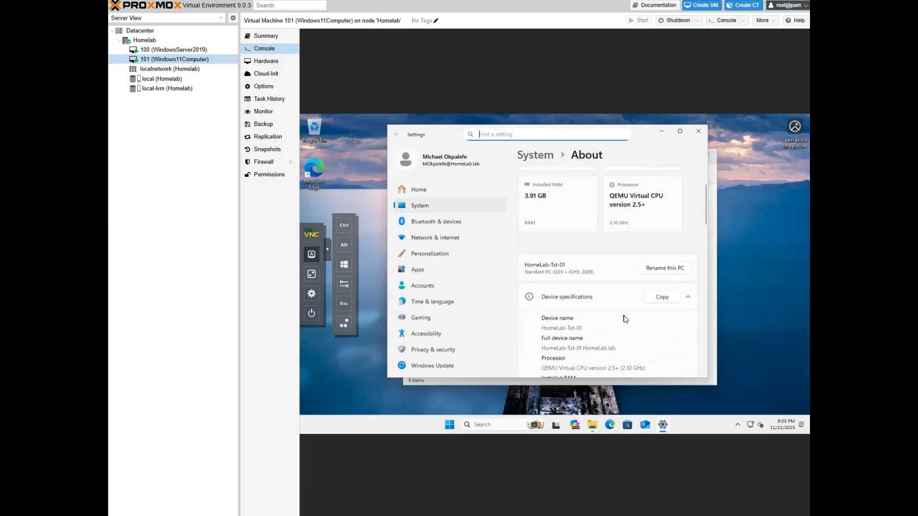
Abandon the Rename this PC attempt by closing the admin prompt, then show the Start menu
click(655, 271)
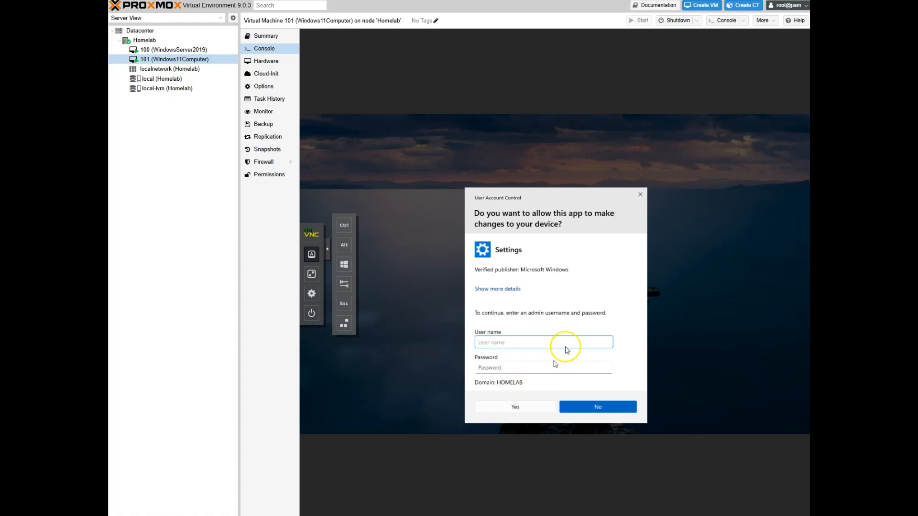
click(640, 195)
key(super)
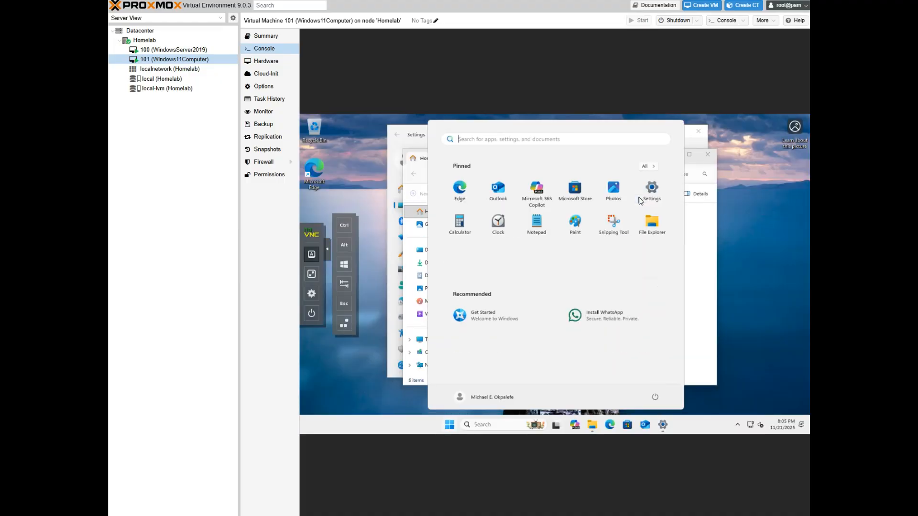